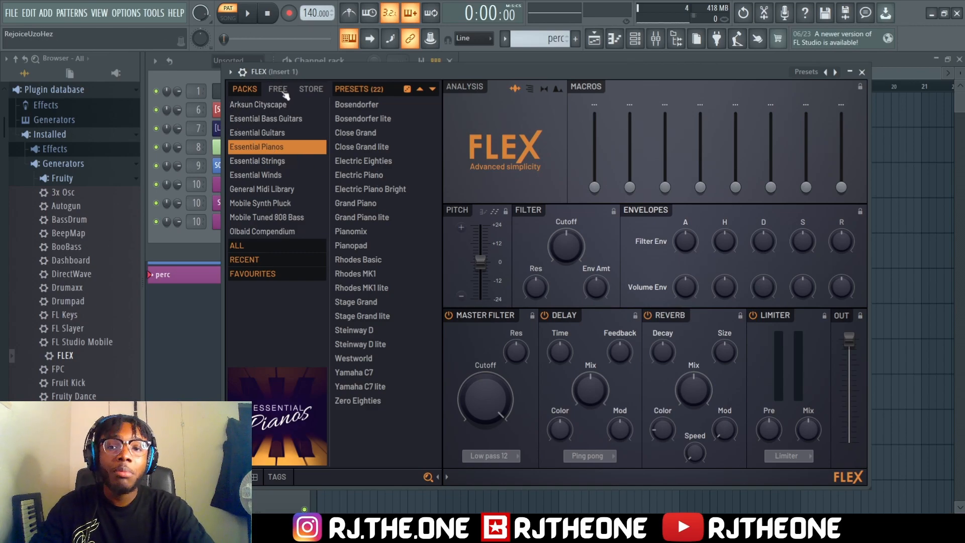
Browse the free and store sound packs in FLEX, including Black Octopus Pandora, Phonon Collider and Jayce Lewis Drumsliced, and return to the installed packs
click(265, 93)
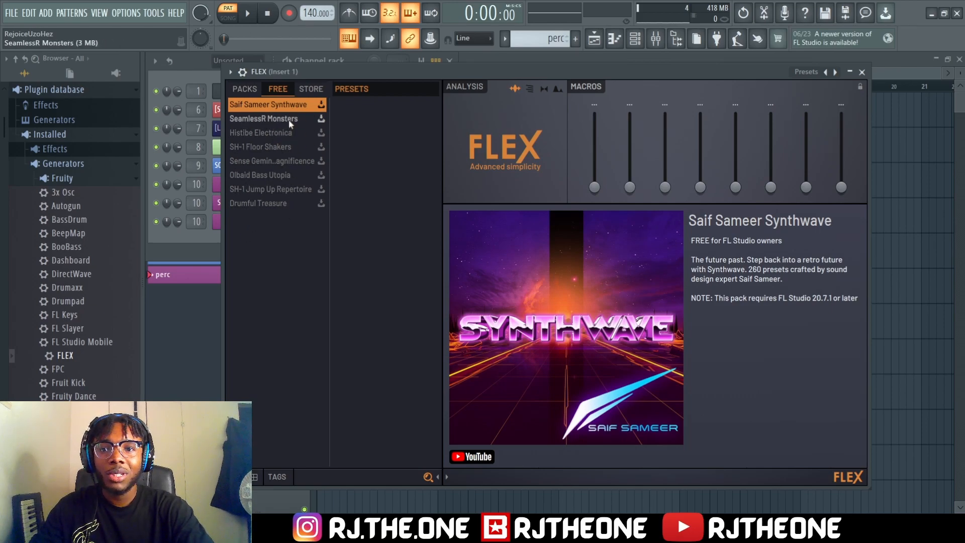
click(317, 92)
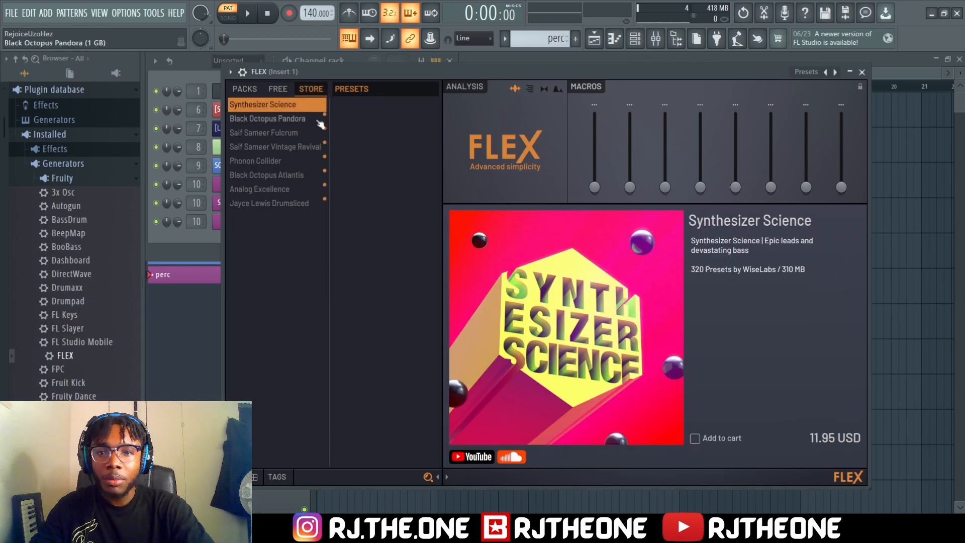
click(285, 123)
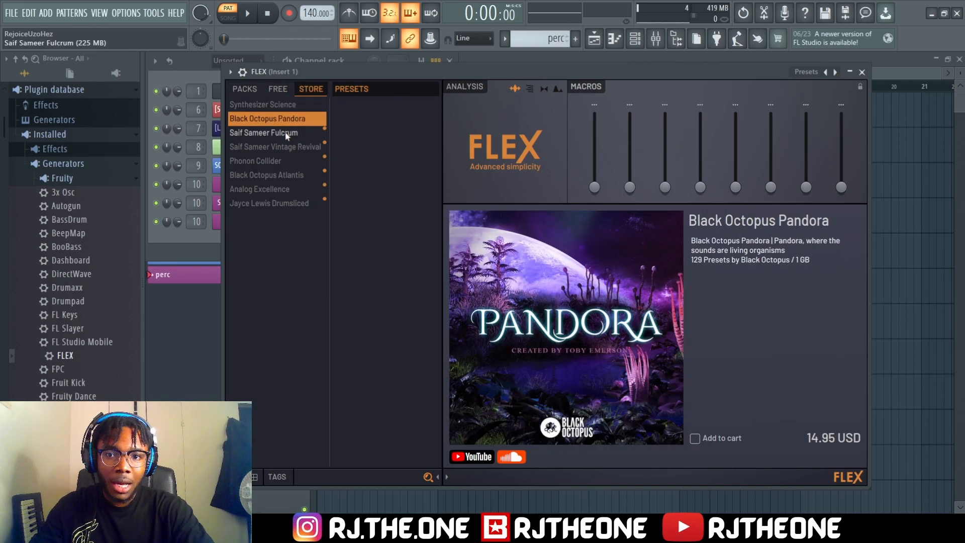
click(287, 134)
click(288, 148)
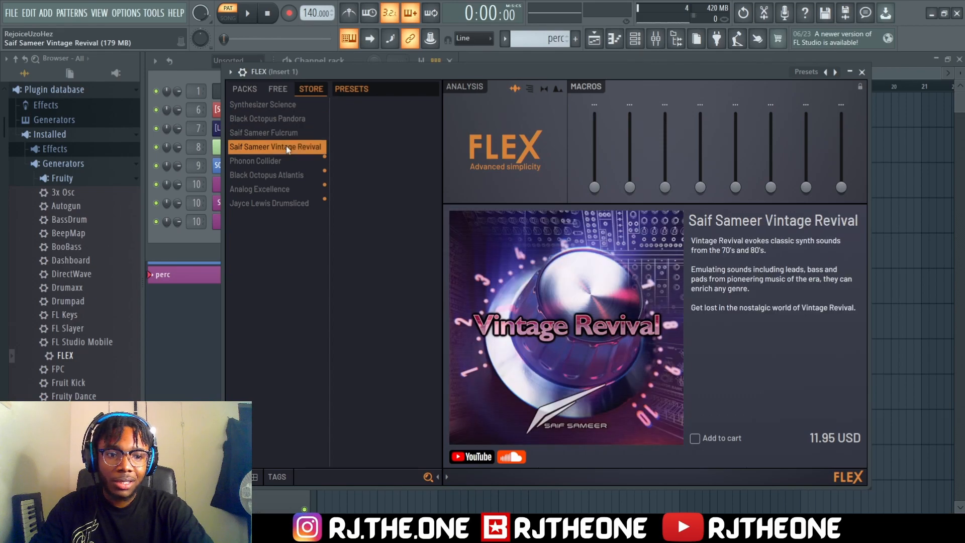
click(279, 162)
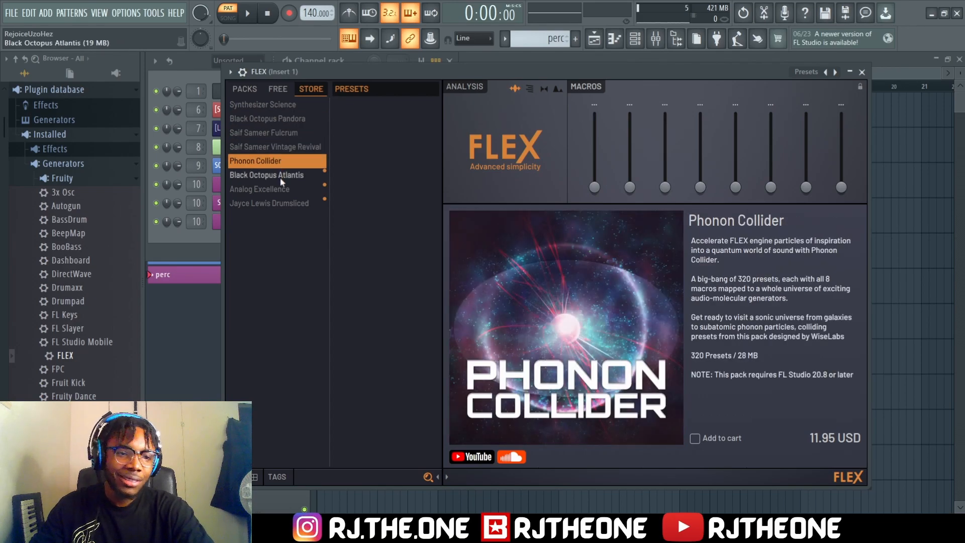
click(280, 179)
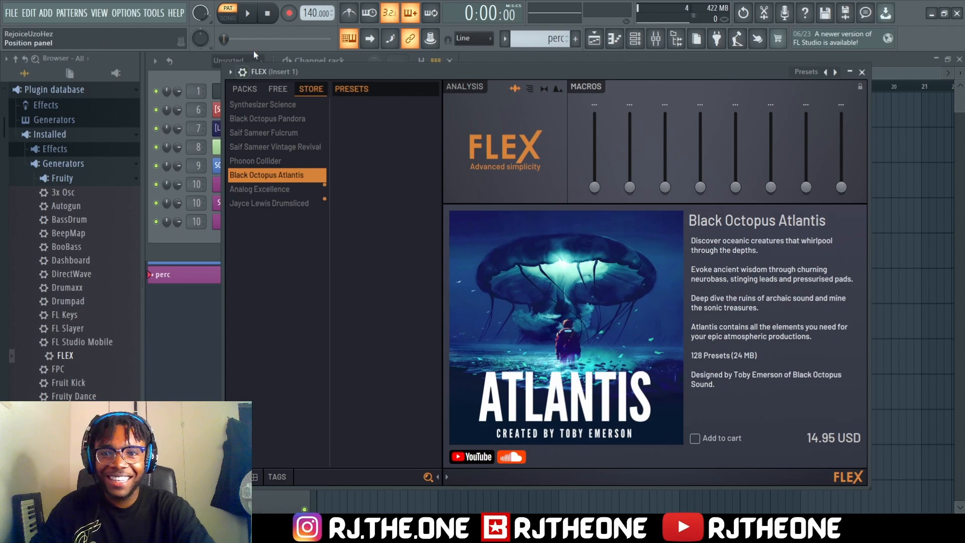
click(282, 191)
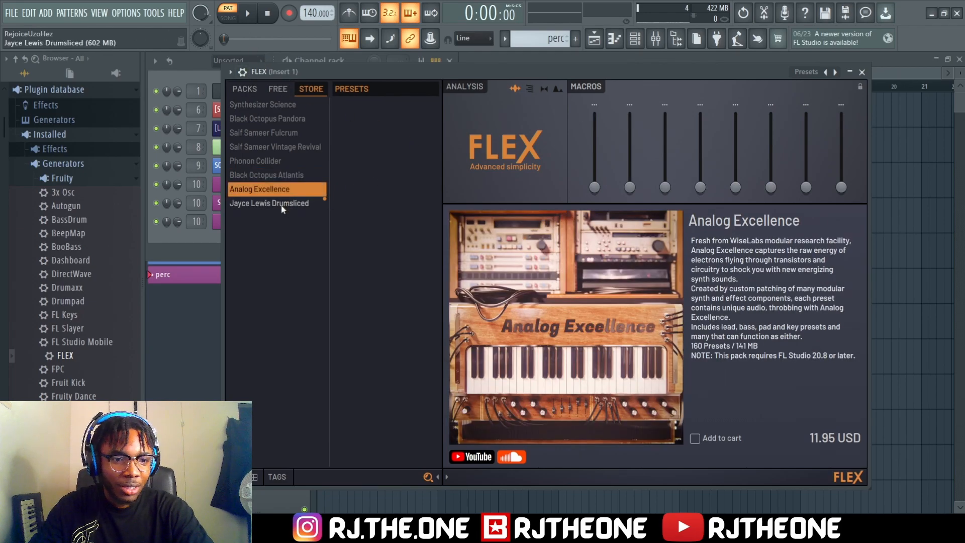
click(279, 206)
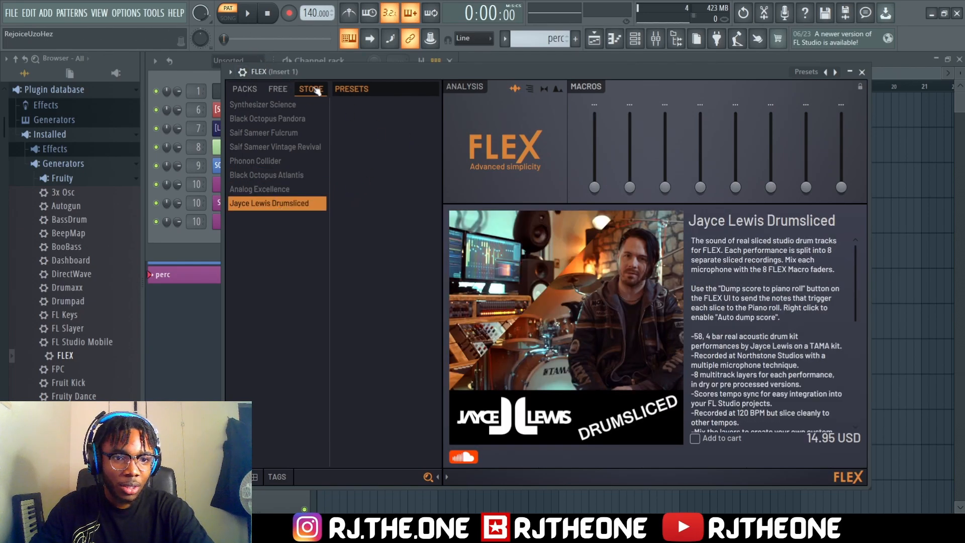
click(244, 89)
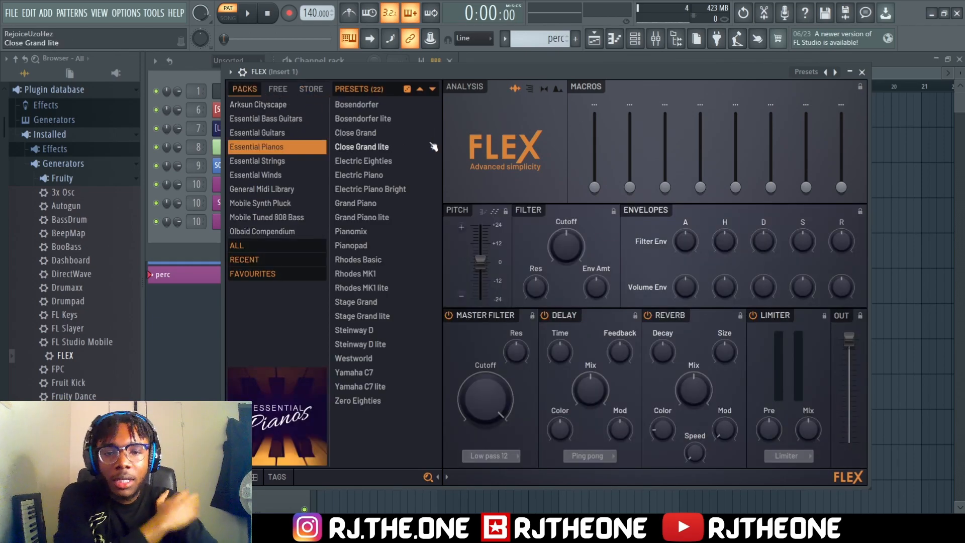
Load the Stage Grand lite preset from the Essential Pianos pack, and close the plugin and the channel rack
click(381, 133)
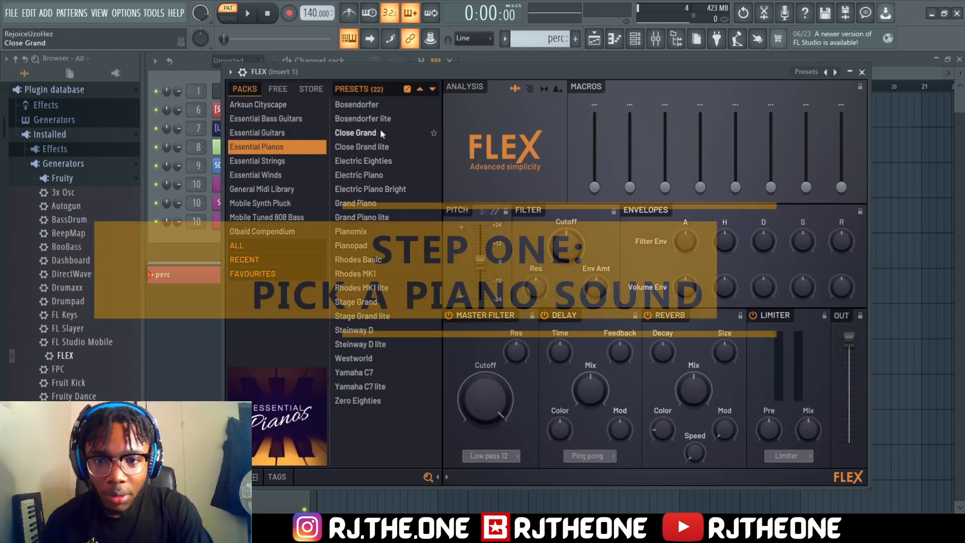
click(383, 135)
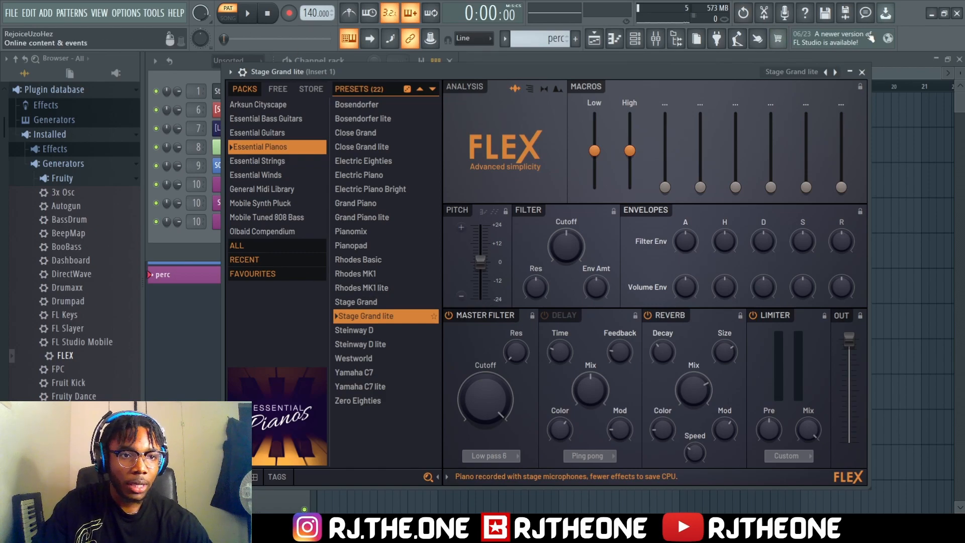
click(861, 71)
click(450, 61)
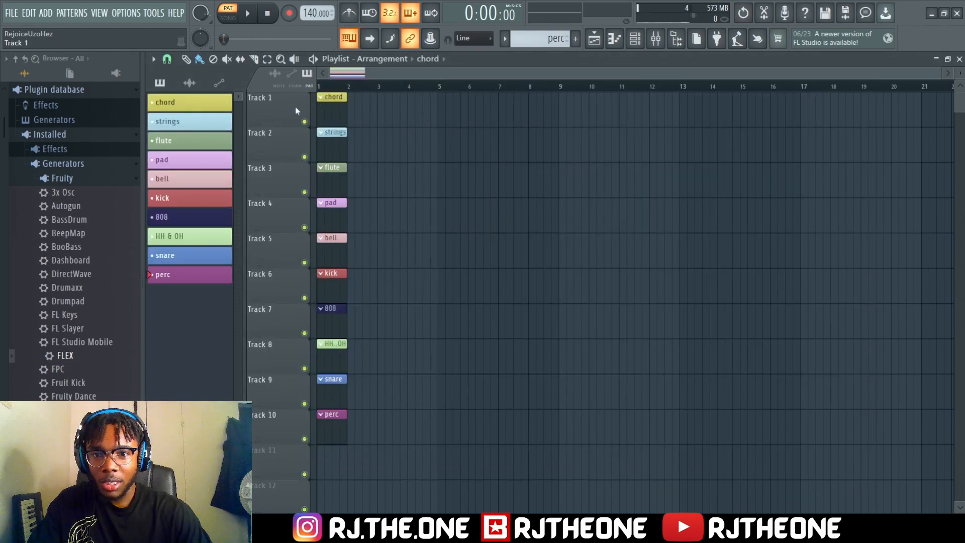
In the chord pattern's piano roll, draw a B minor chord of F#4, B4, D5 and F#5 from bar 1, each note 12 steps long
double_click(327, 107)
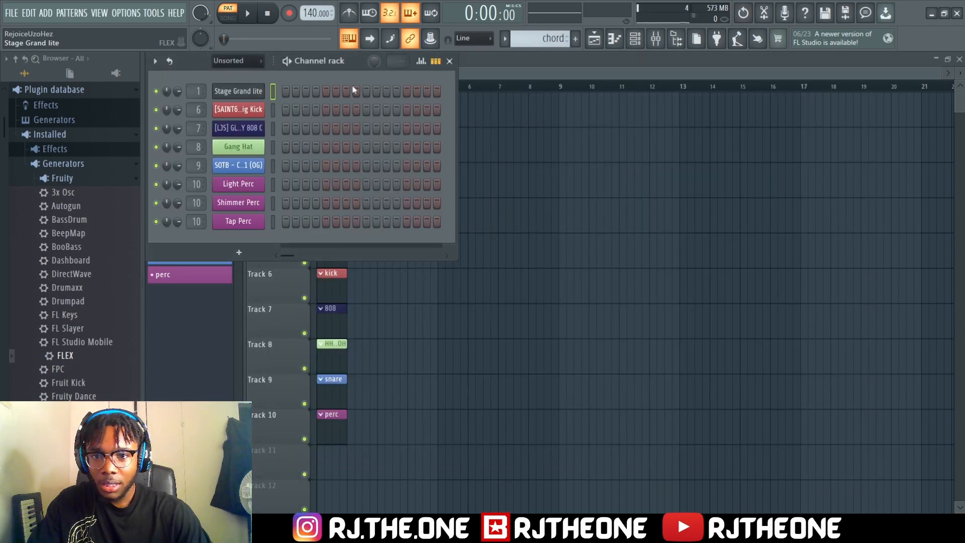
key(F7)
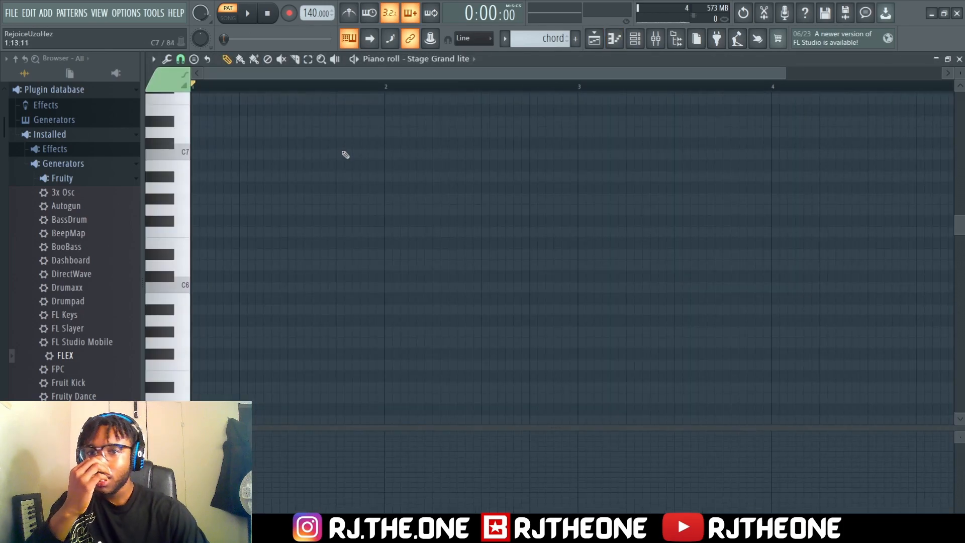
scroll(325, 253, down, 5)
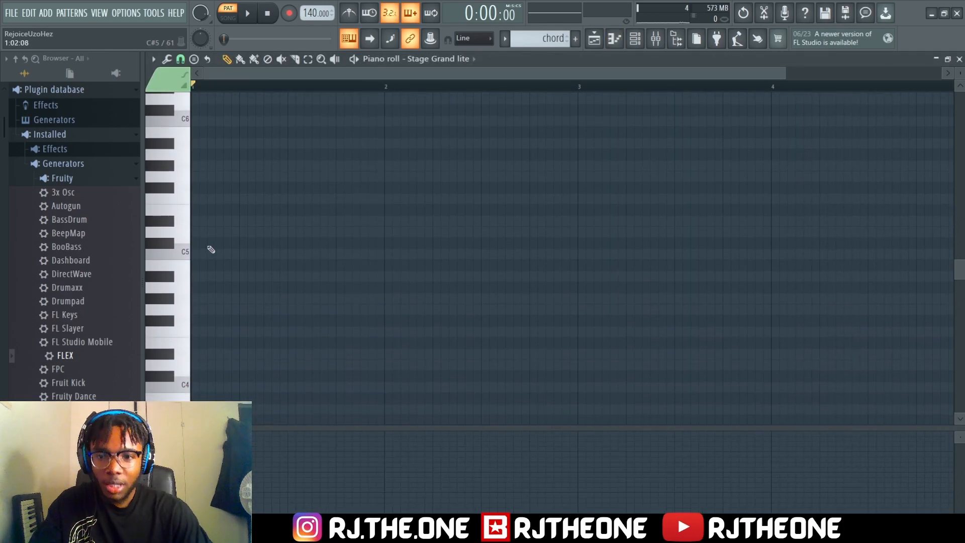
click(194, 265)
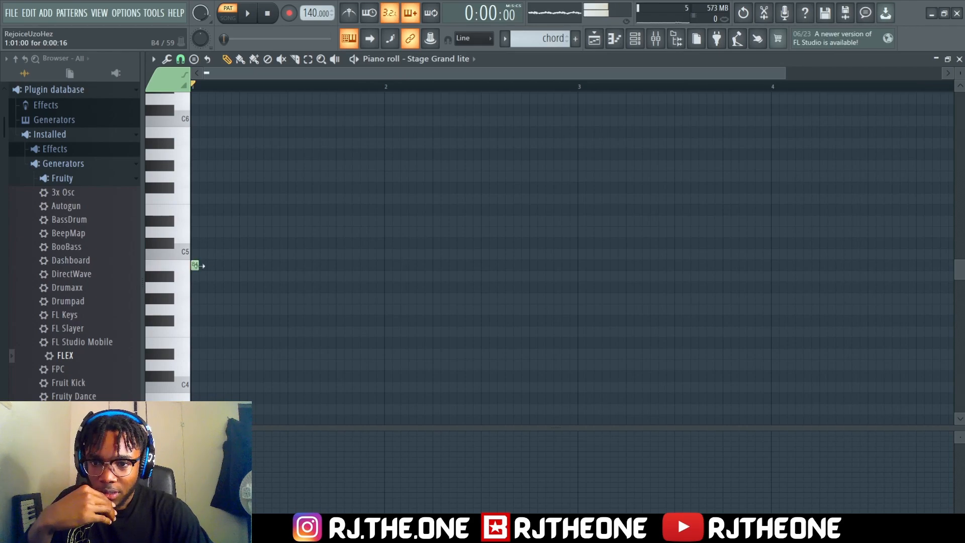
click(194, 266)
drag(197, 265, 297, 266)
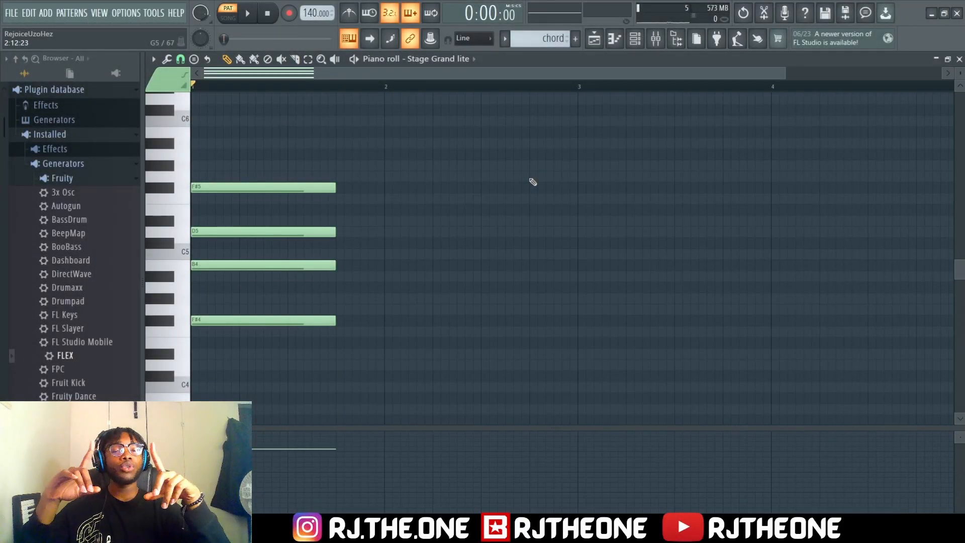
Delete the F#4 note and raise D5 to D#5 to form a B major triad, and audition its notes
right_click(252, 320)
drag(242, 232, 241, 221)
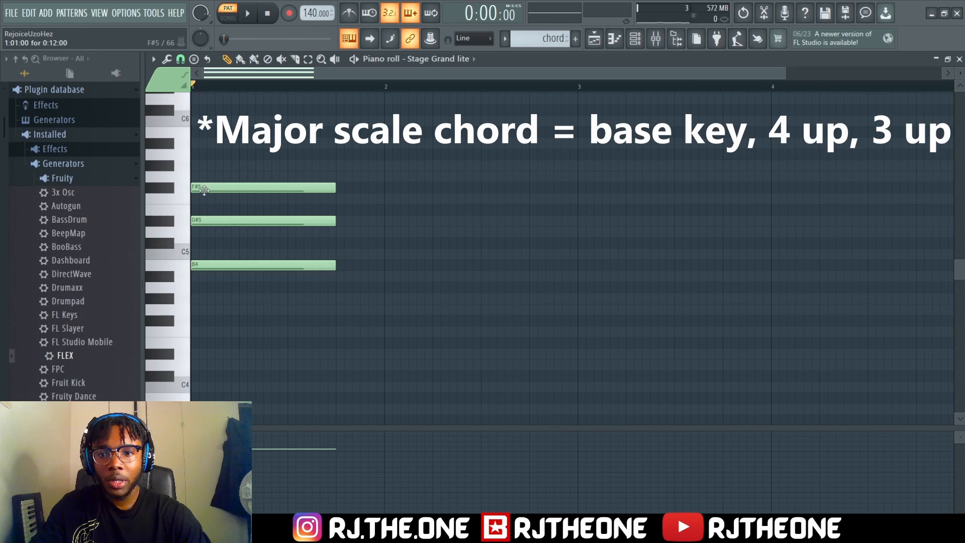
click(205, 264)
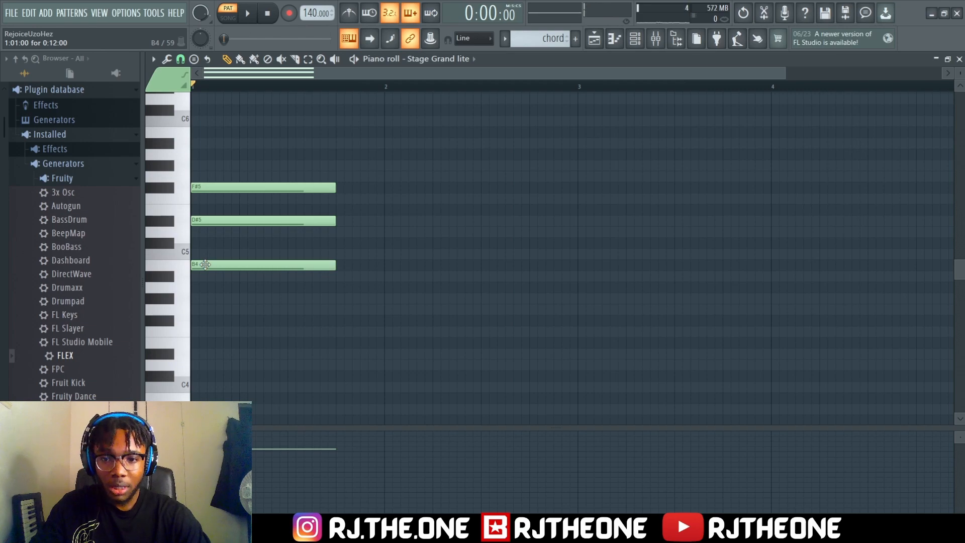
click(214, 219)
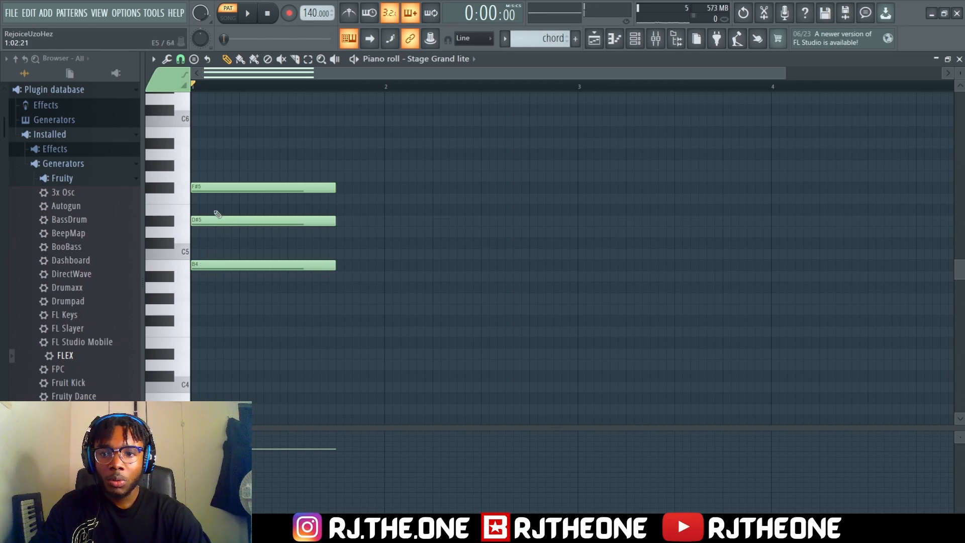
click(214, 189)
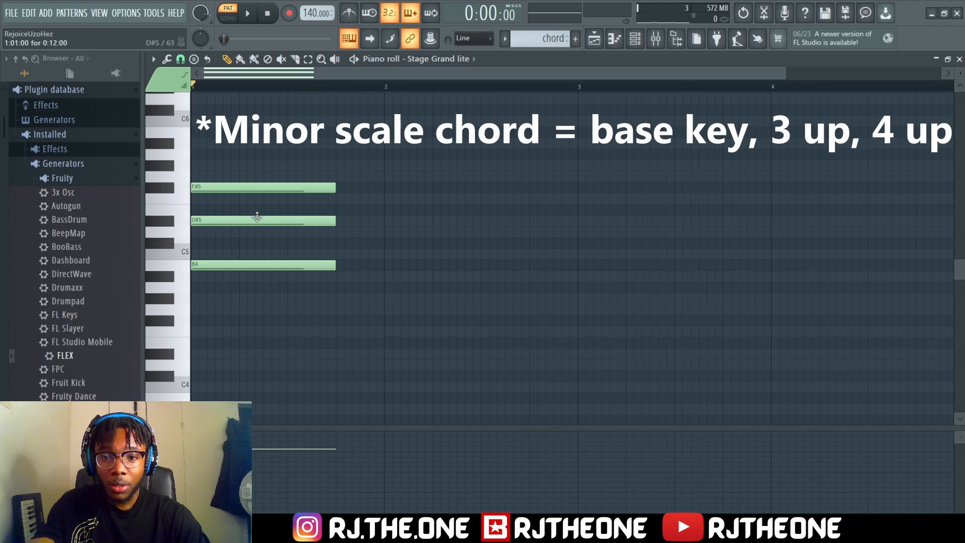
Lower the middle note from D#5 to D5 to form a B minor triad, and play the chord
drag(245, 221, 234, 231)
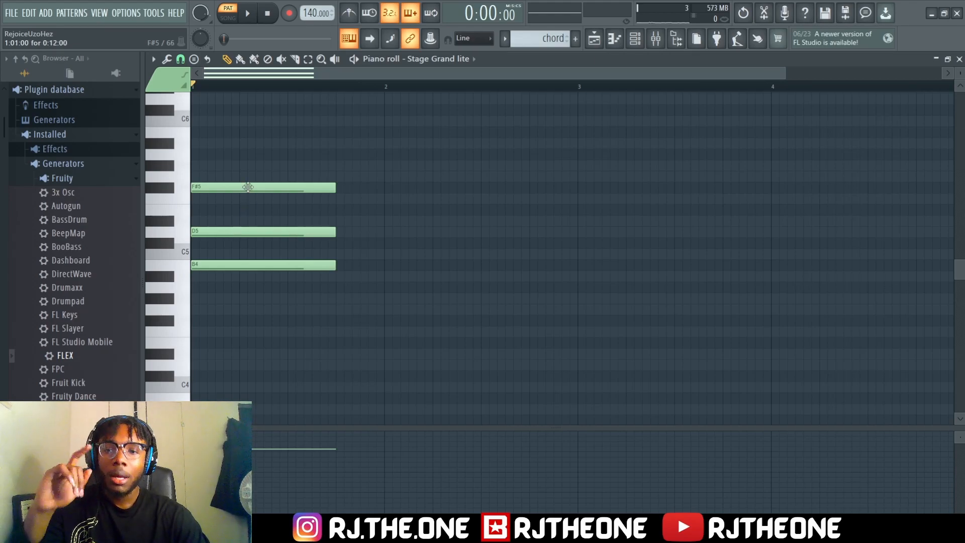
key(space)
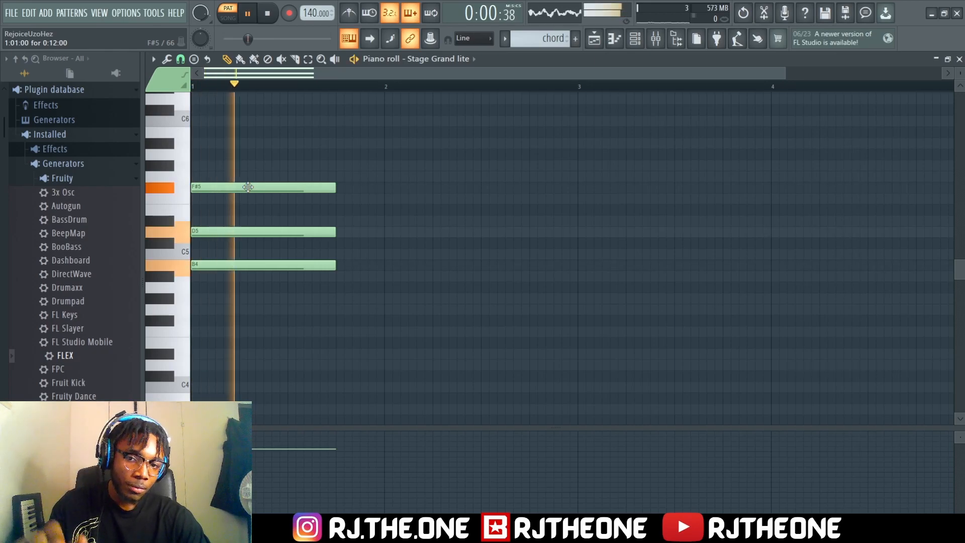
key(space)
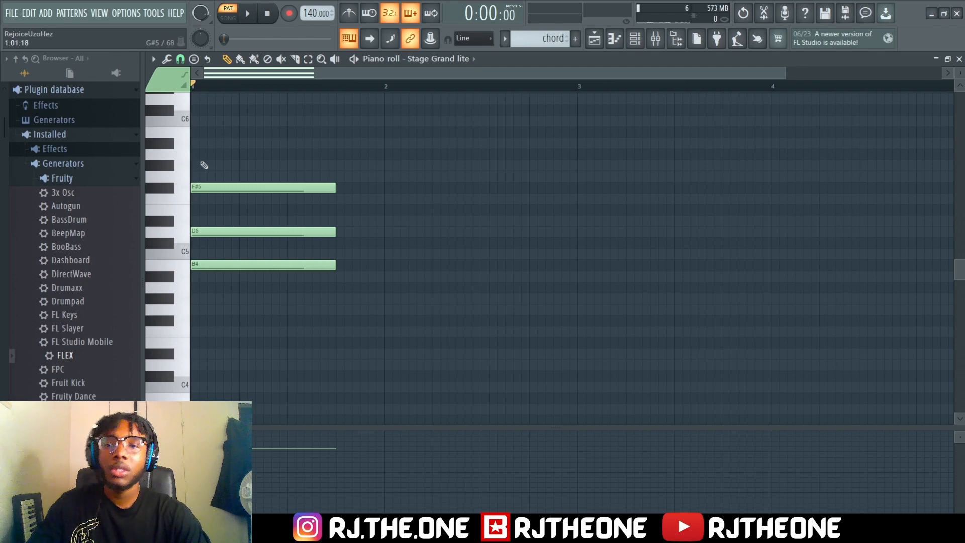
Add a G4 note beneath the B minor triad at the start of bar 1 and move it down to F#4
click(194, 310)
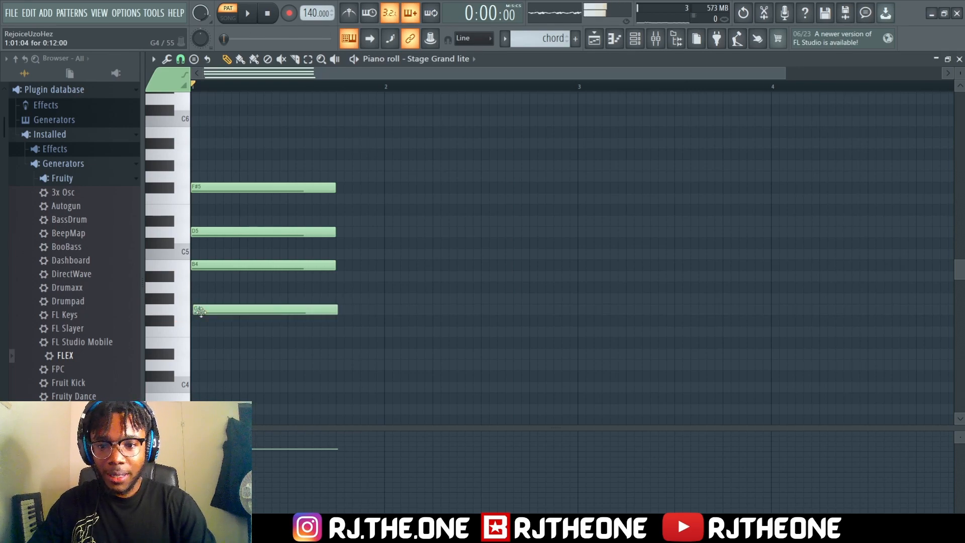
key(space)
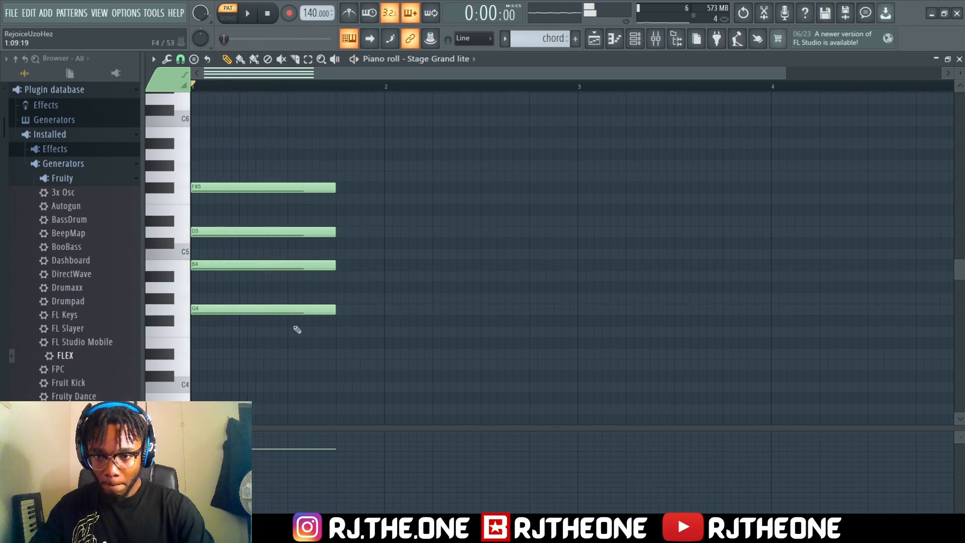
drag(271, 309, 274, 321)
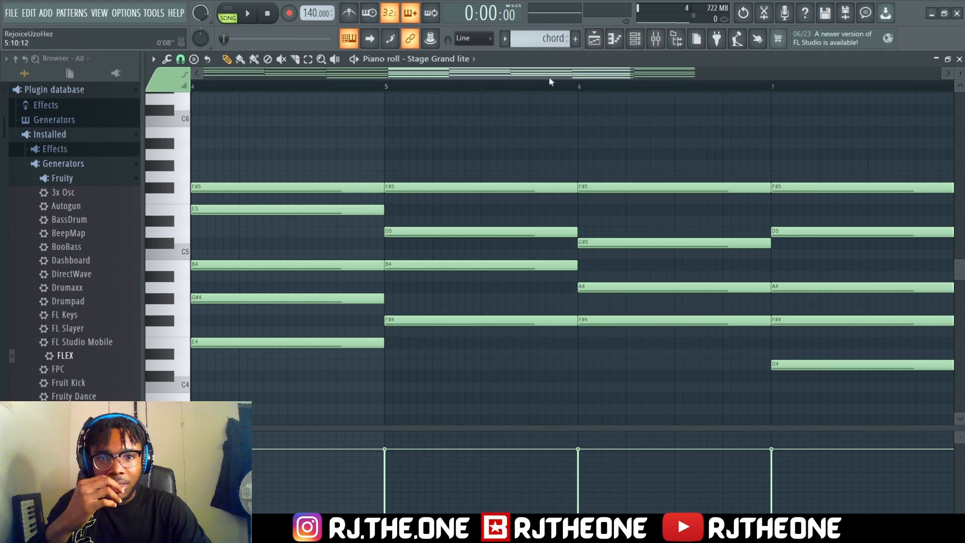
Play the chord progression from bar 1 in song mode to hear how the piano chords follow each other
drag(588, 80, 357, 59)
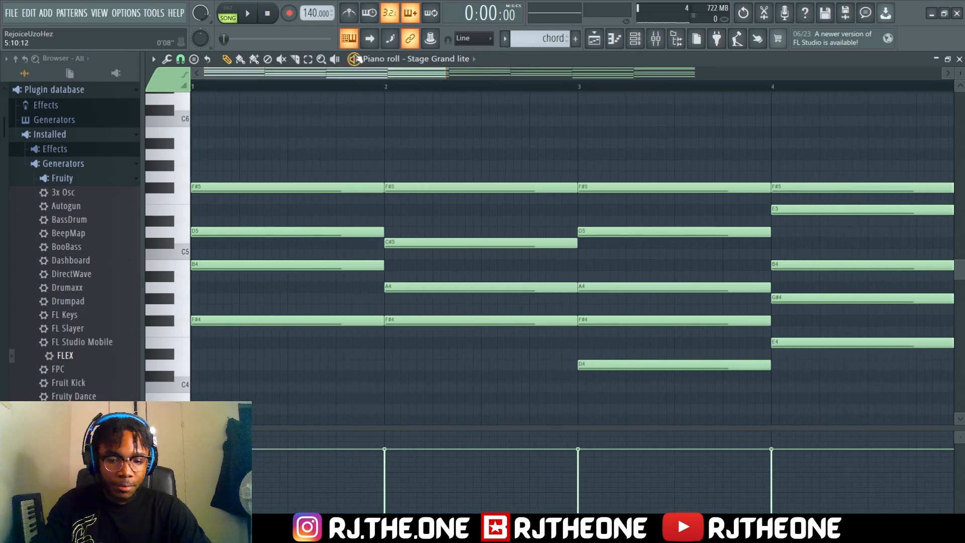
key(space)
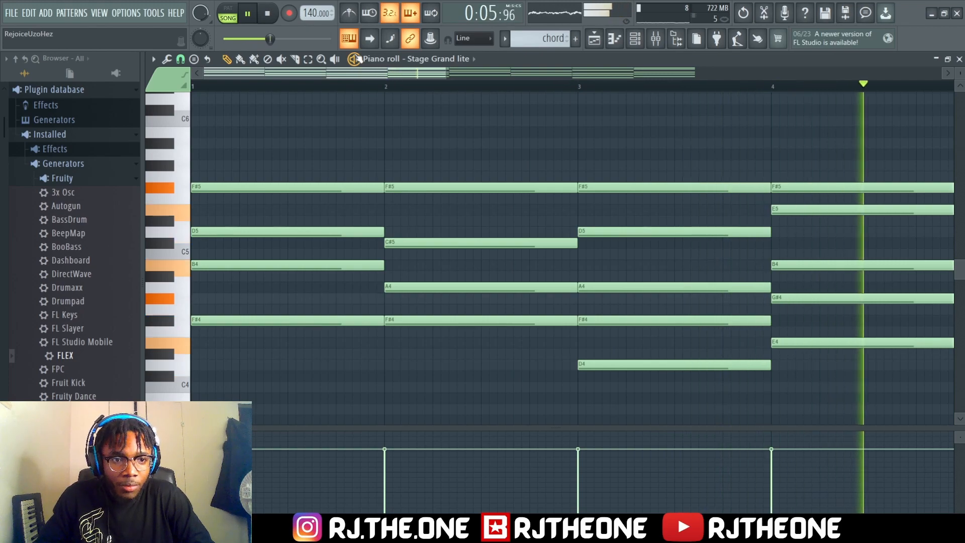
key(space)
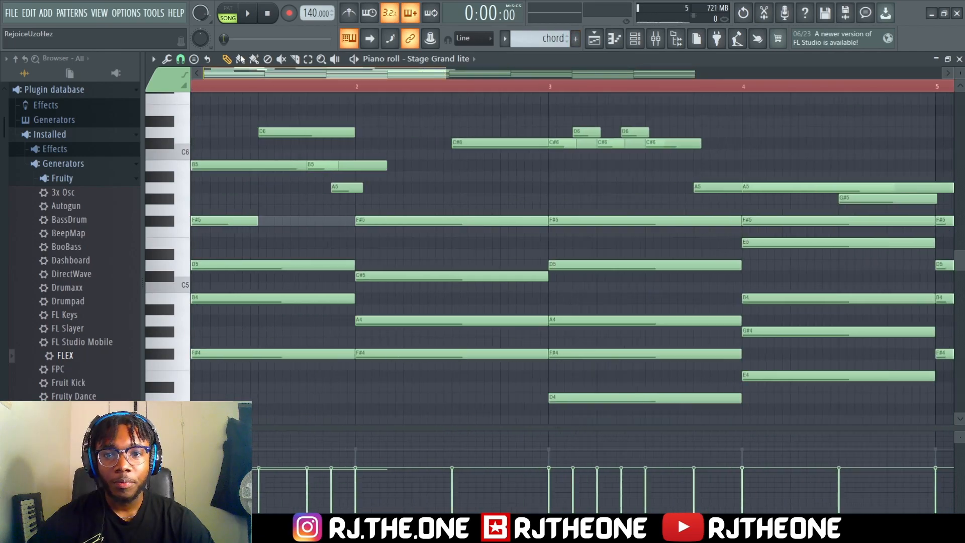
Audition the first F#5 note in bar 1 and shift it slightly later than the other notes of the chord
scroll(272, 191, left, 2)
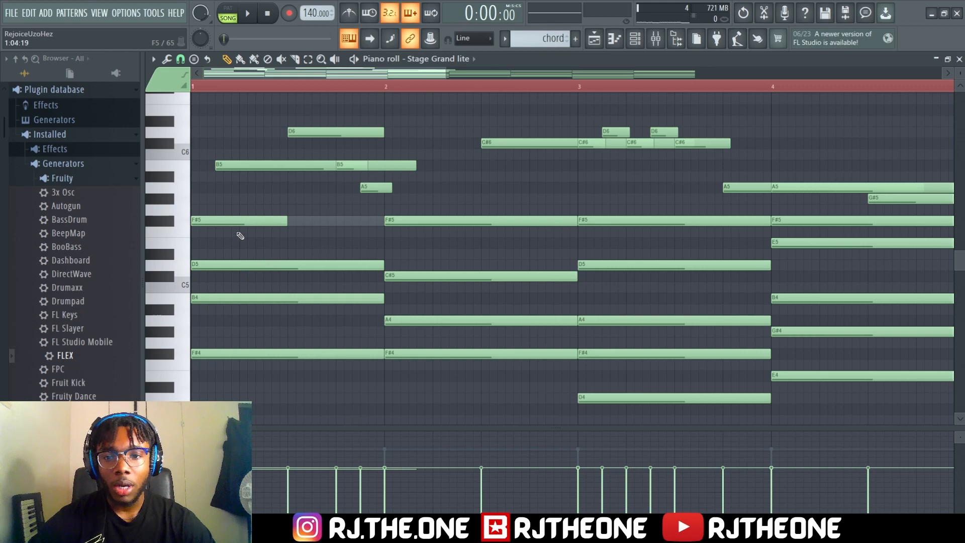
click(212, 222)
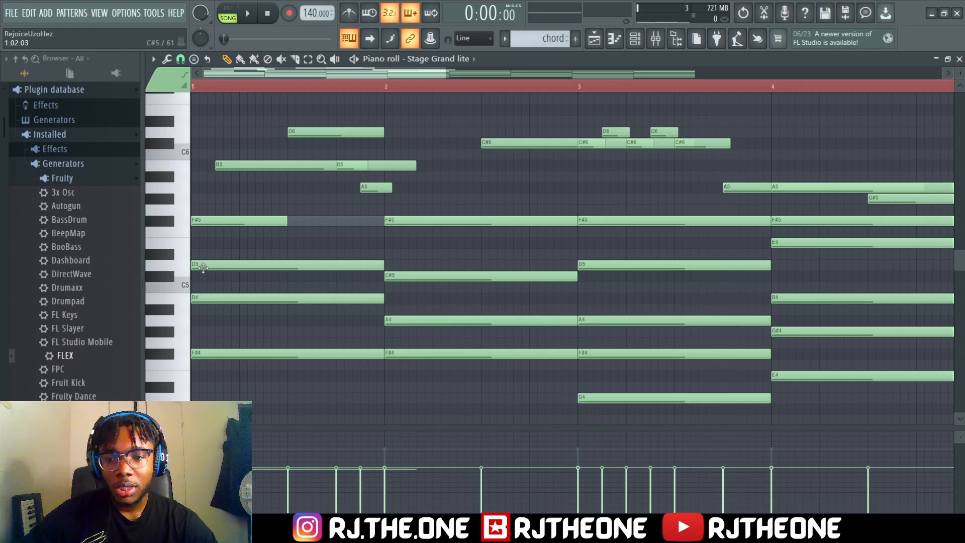
click(217, 225)
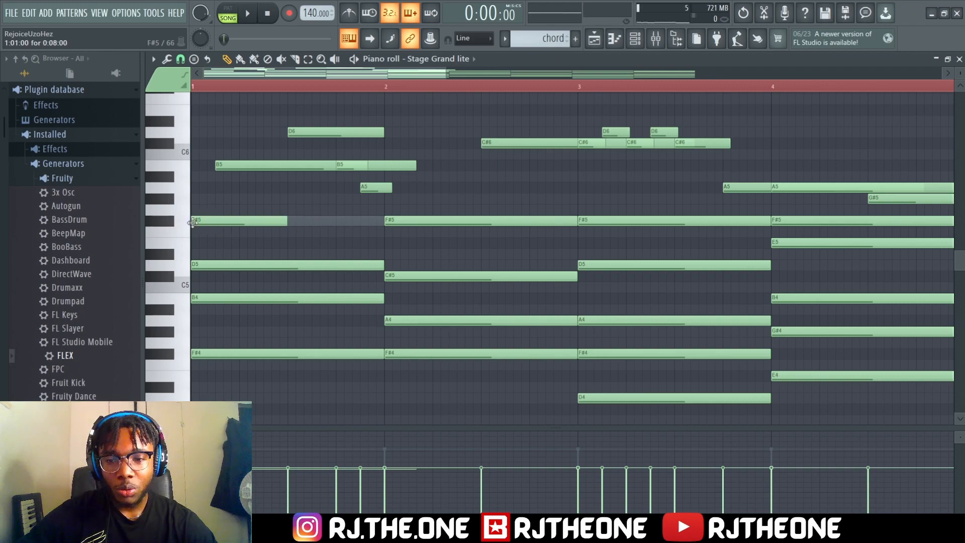
click(219, 224)
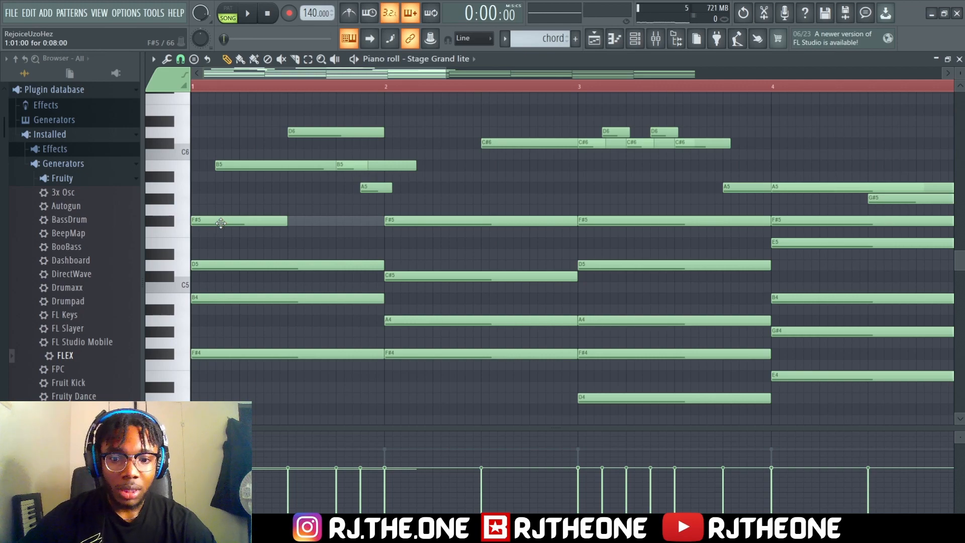
drag(221, 223, 224, 222)
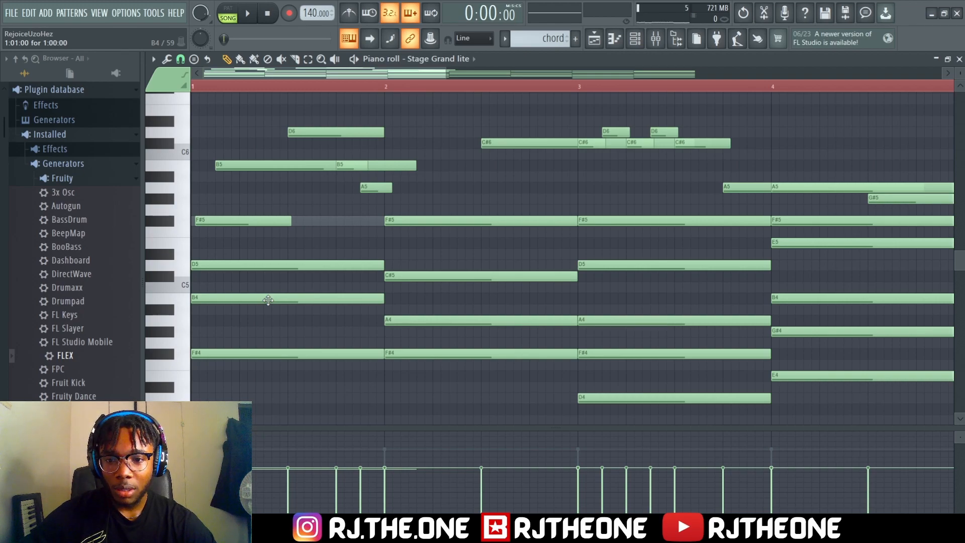
Shift the B4 and F#4 notes of the bar 1 chord slightly later, staggering their starts, and play the progression
drag(267, 300, 270, 299)
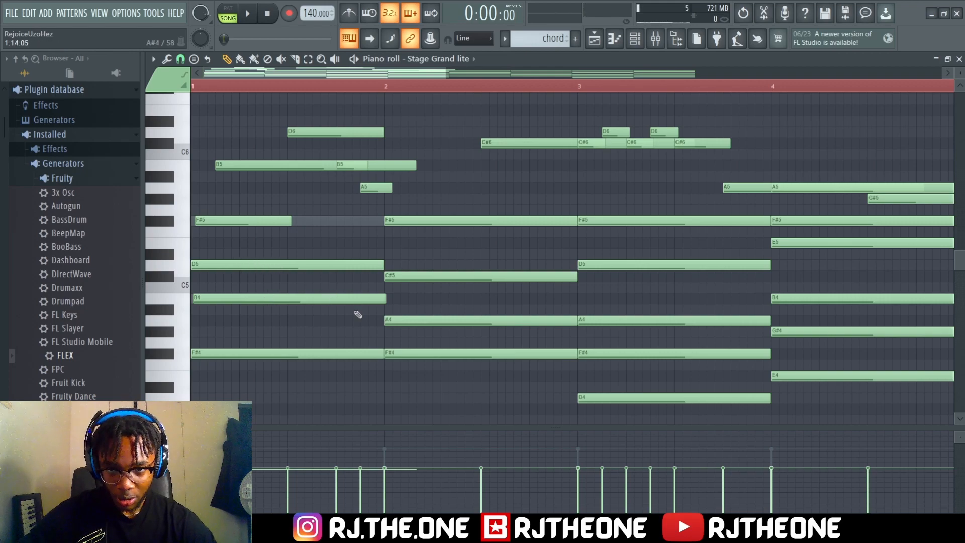
drag(324, 355, 330, 355)
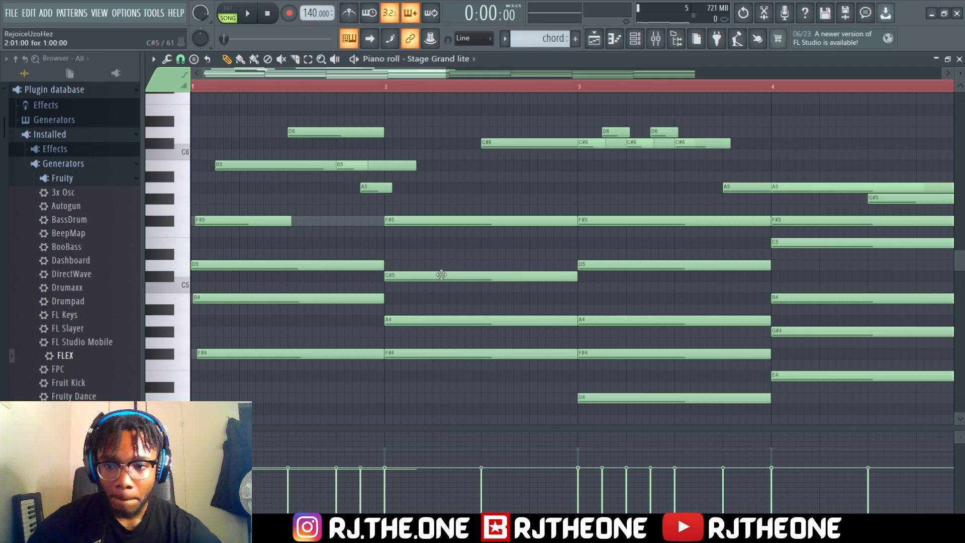
key(space)
key(space)
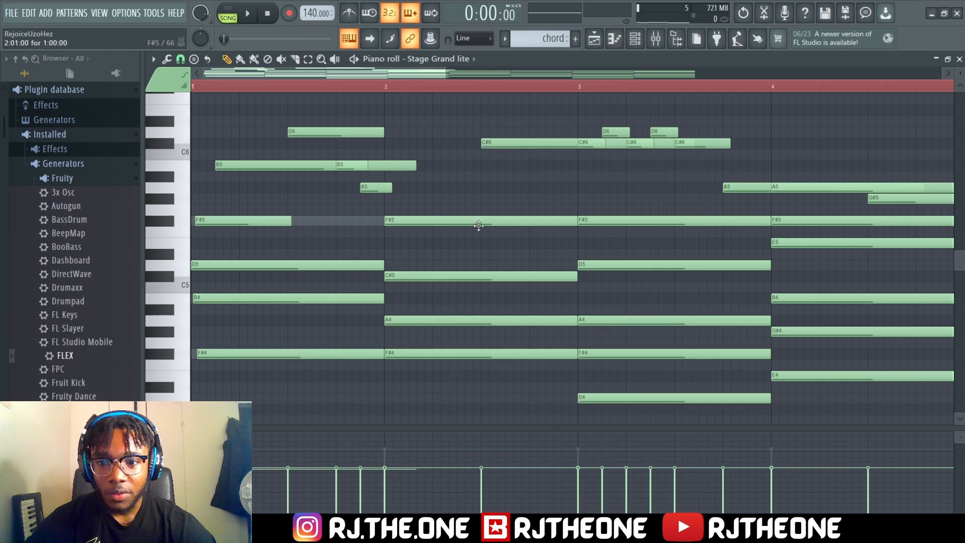
key(space)
key(space)
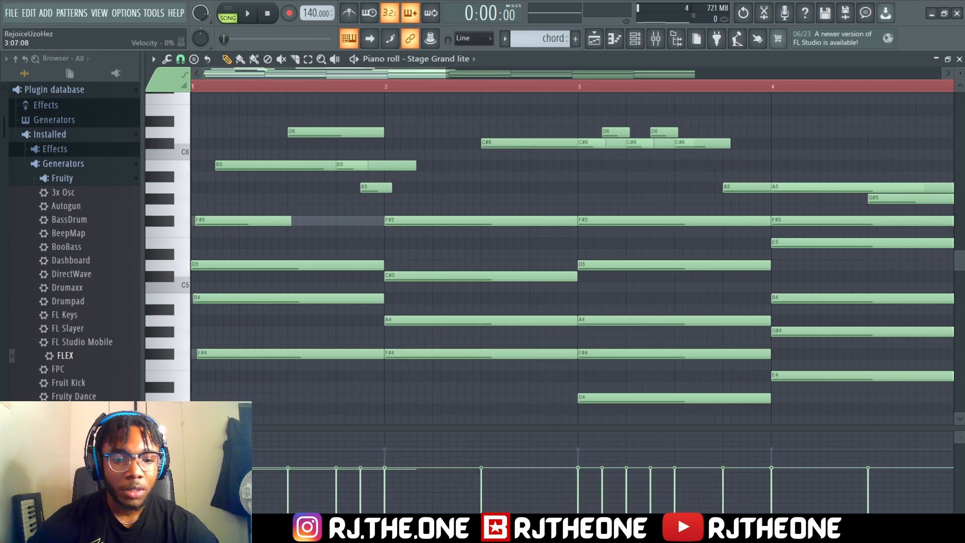
Reopen the full chord pattern from its playlist clip and examine how the note starts are staggered across bars 1 to 8
key(F5)
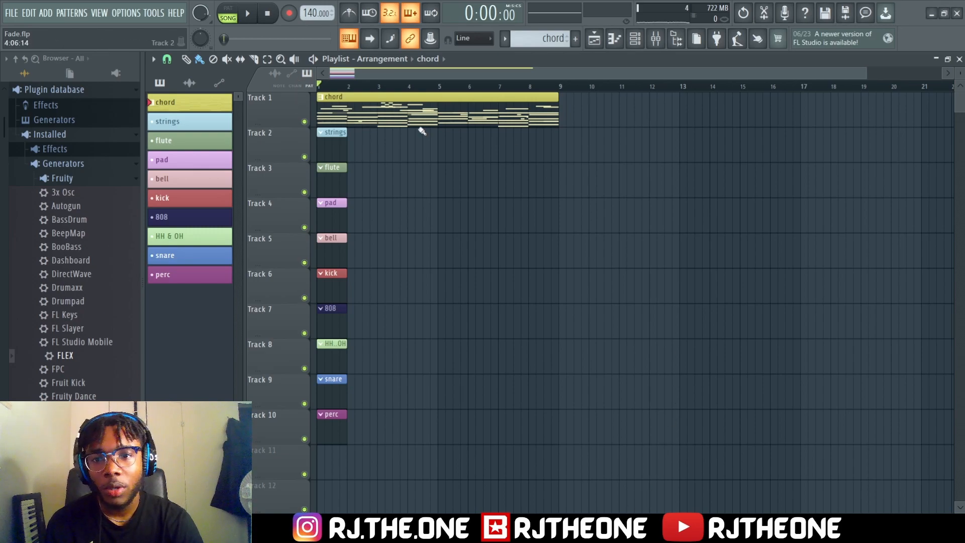
double_click(425, 107)
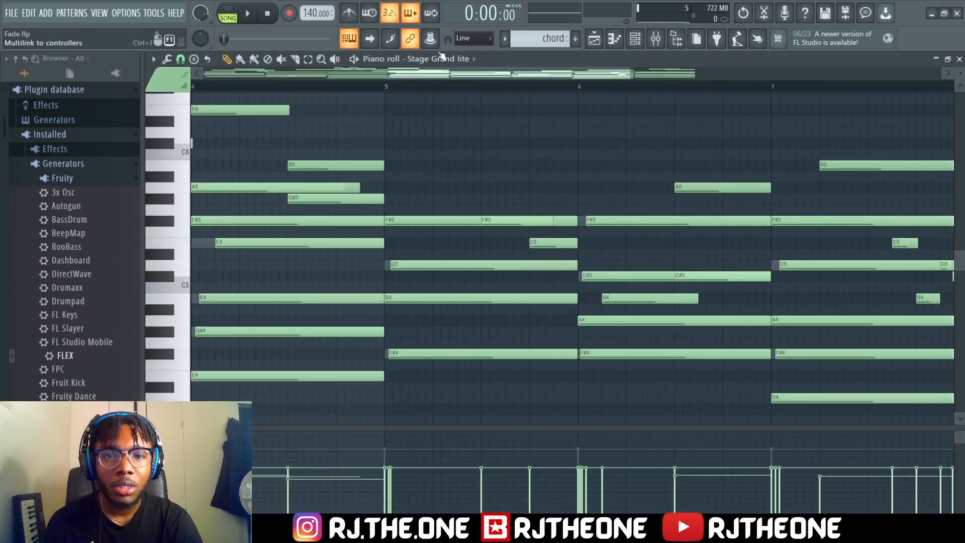
drag(581, 73, 395, 74)
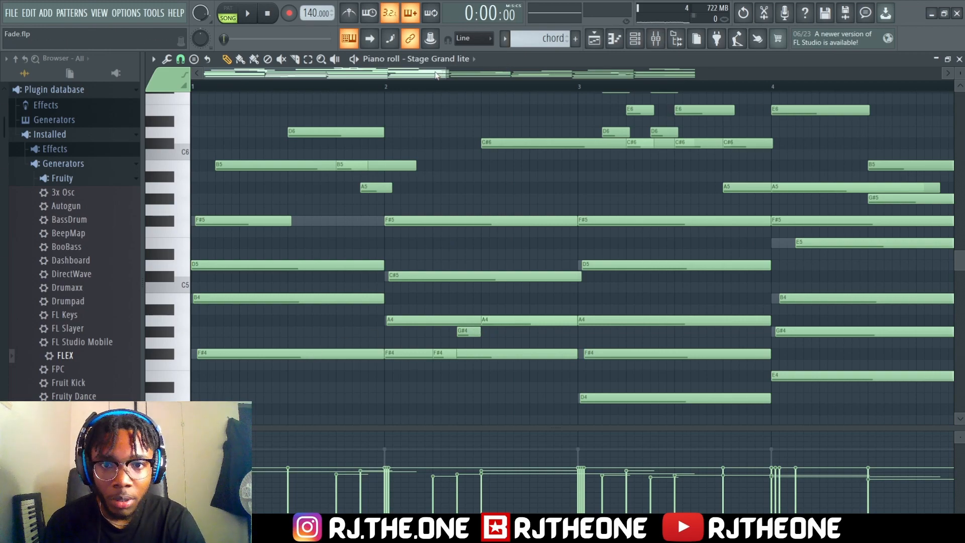
drag(417, 75, 574, 80)
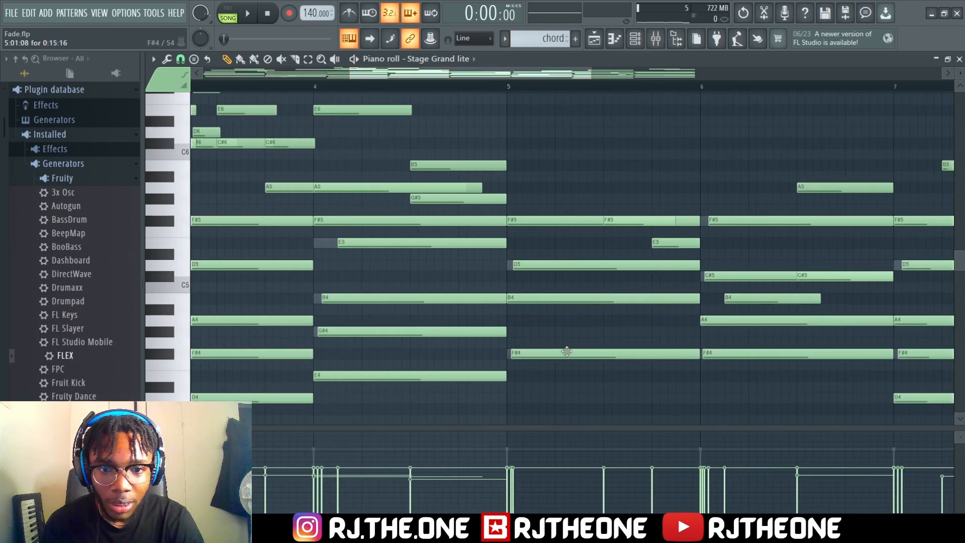
drag(495, 74, 548, 75)
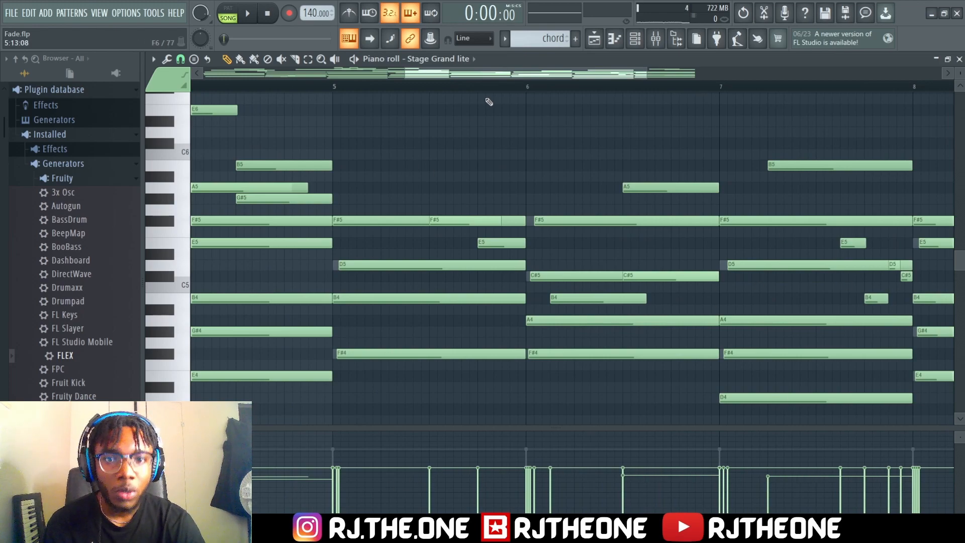
drag(531, 76, 331, 73)
Play the full eight-bar chord and melody pattern, following its notes through the last bars
key(space)
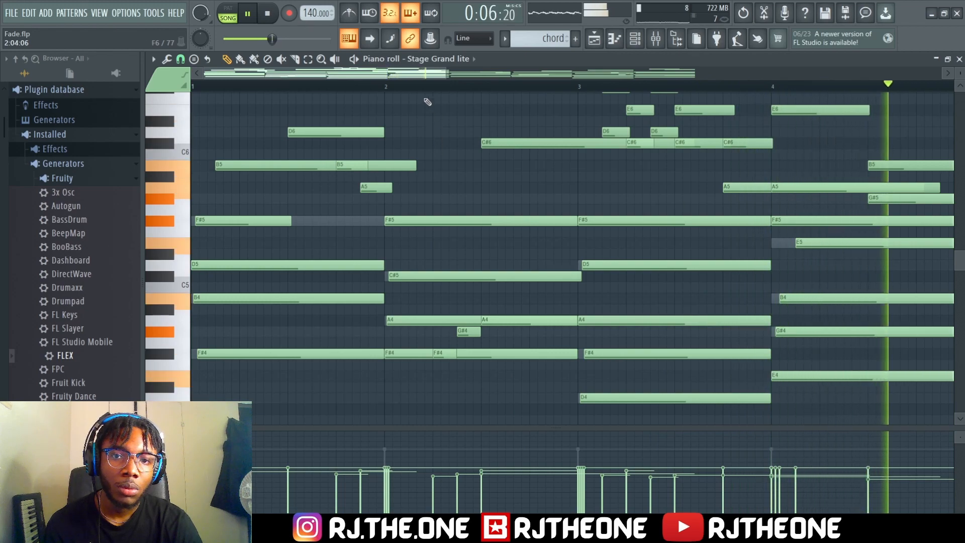
drag(413, 77, 629, 86)
drag(486, 75, 577, 76)
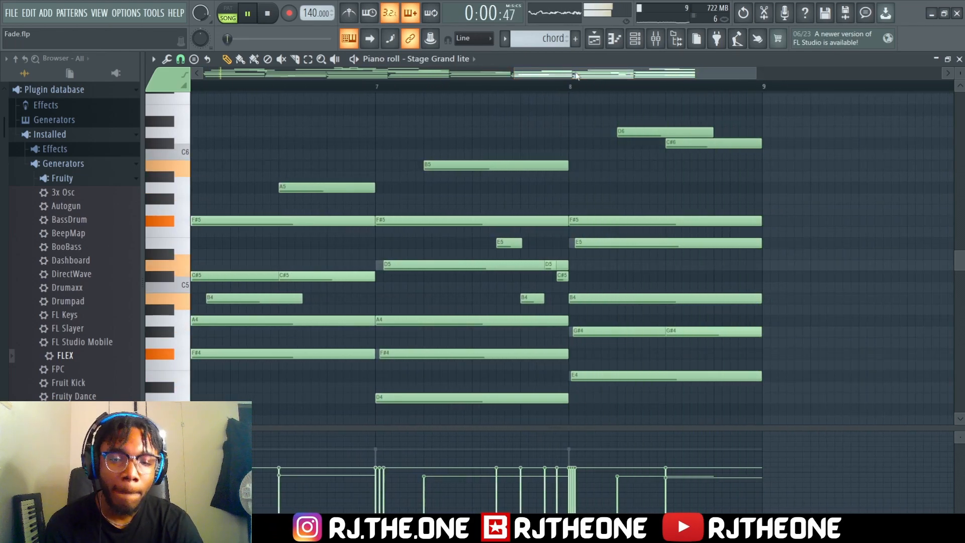
key(space)
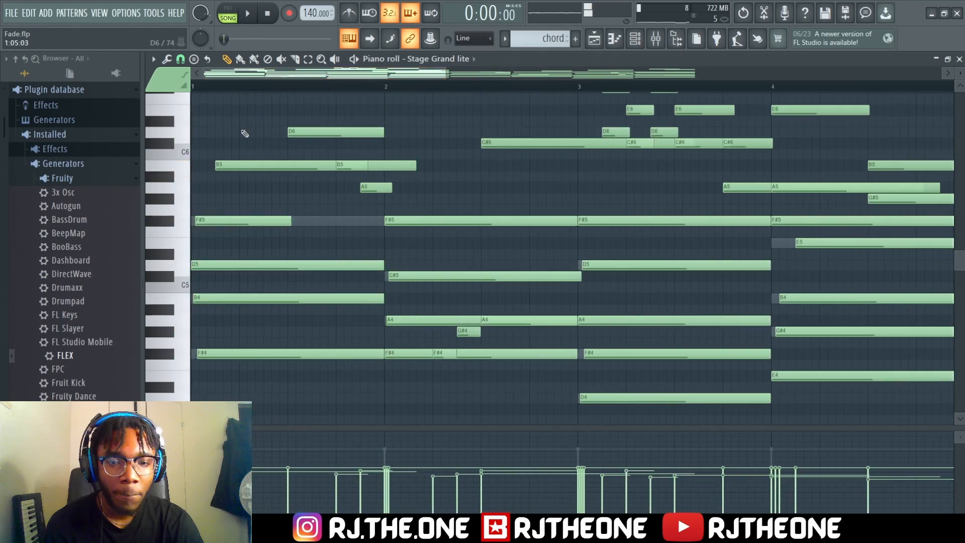
Review the opening bars of the chord pattern once more, closing the note editor and channel rack to return to the playlist
click(959, 59)
key(F6)
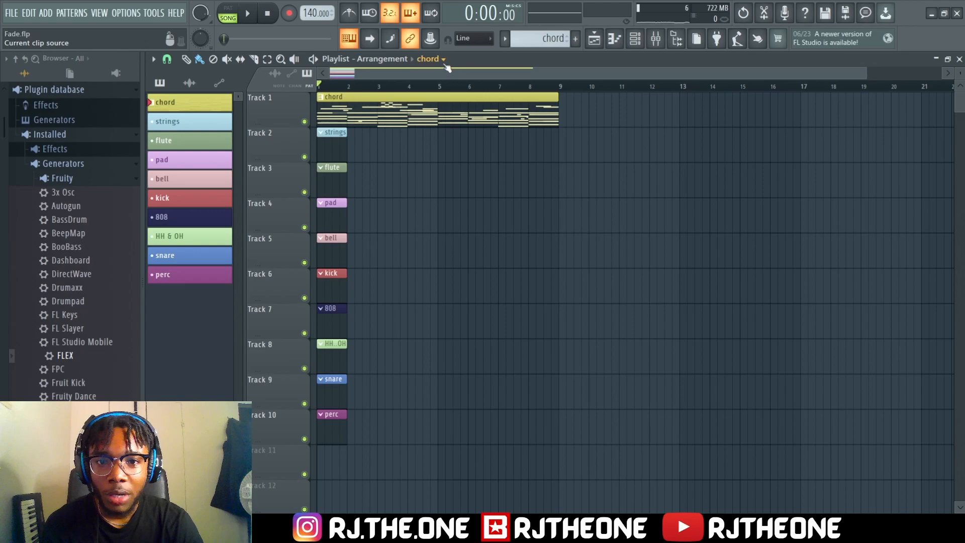
mouse_move(352, 74)
mouse_down()
mouse_move(400, 74)
mouse_move(327, 74)
mouse_up()
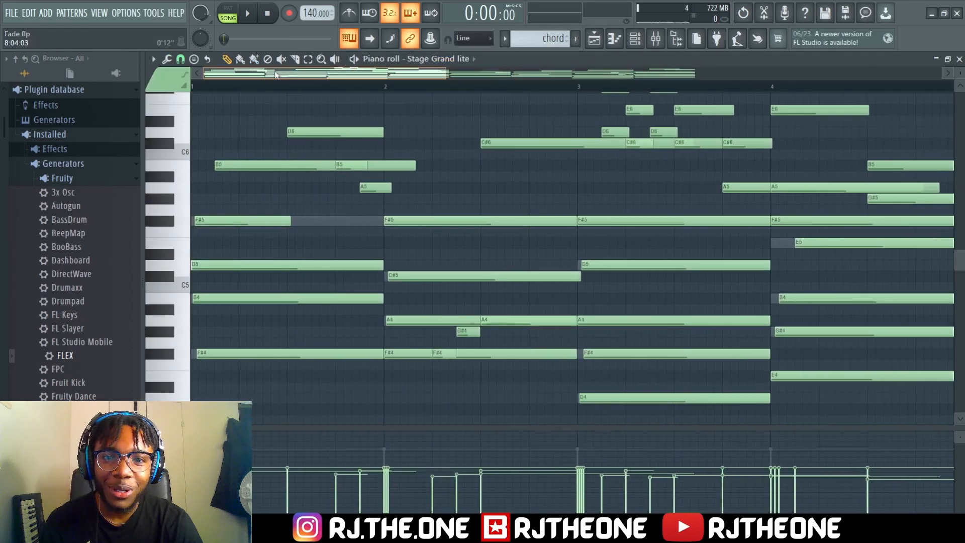
scroll(446, 194, up, 4)
scroll(446, 194, down, 5)
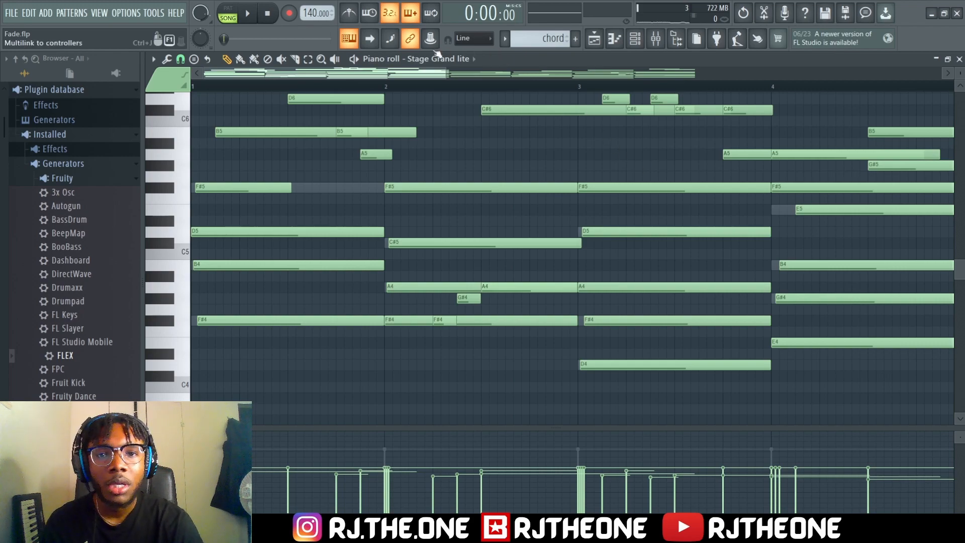
click(960, 59)
click(449, 60)
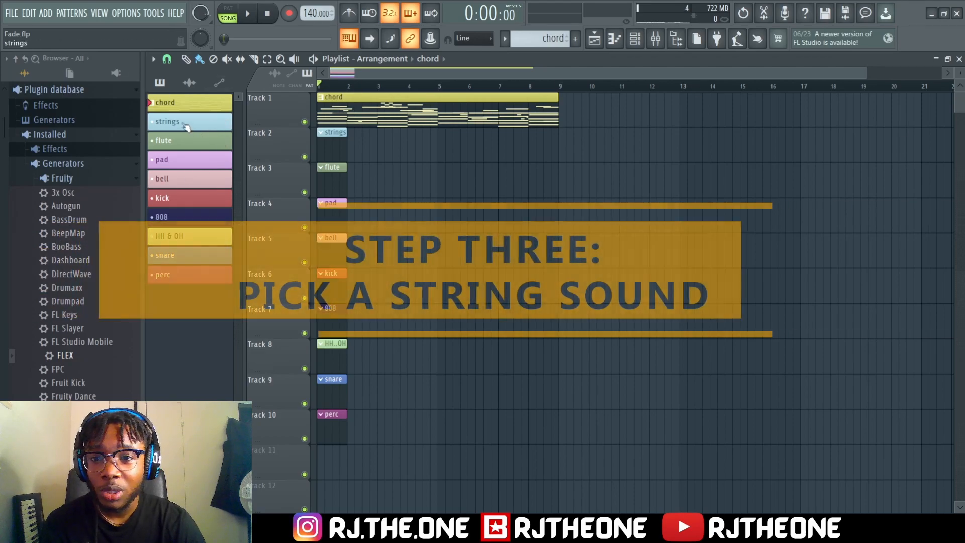
Collapse the Fruity generators in the plugin database and list the installed VST3 generators
scroll(82, 215, down, 12)
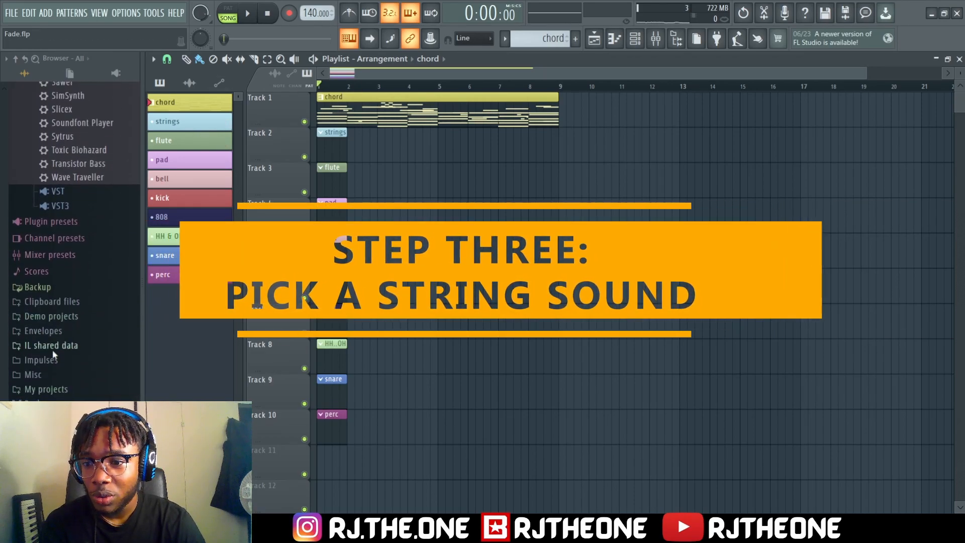
click(52, 403)
scroll(70, 364, down, 2)
scroll(69, 360, up, 3)
click(55, 123)
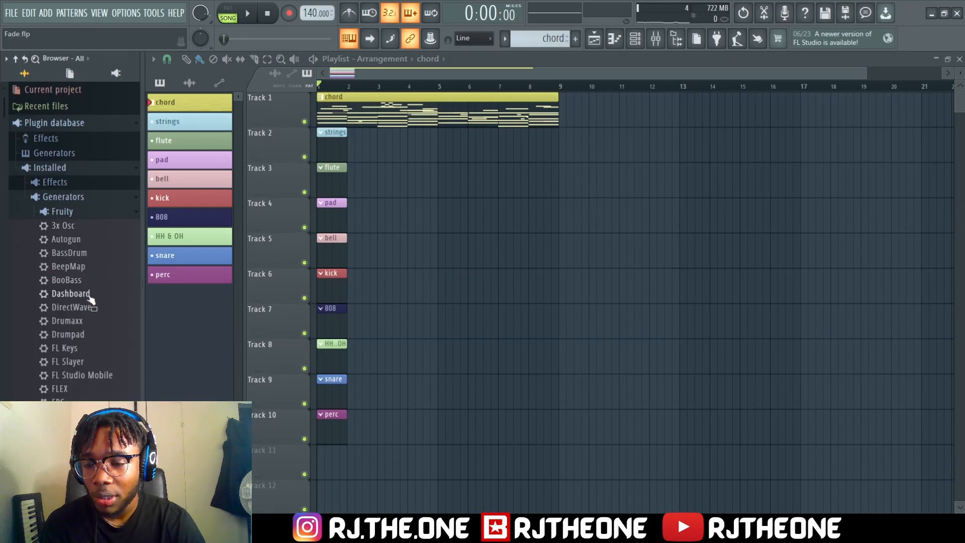
scroll(75, 322, down, 3)
click(63, 132)
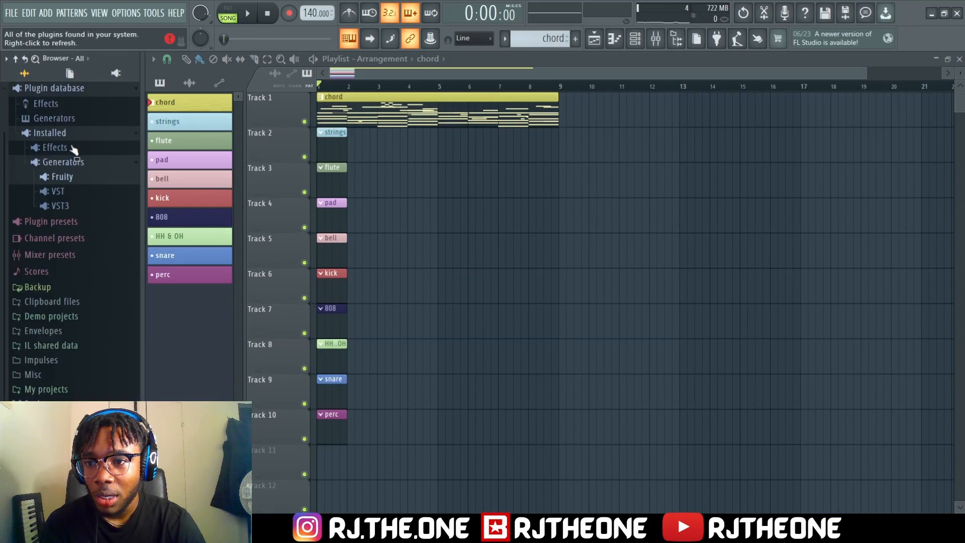
click(61, 206)
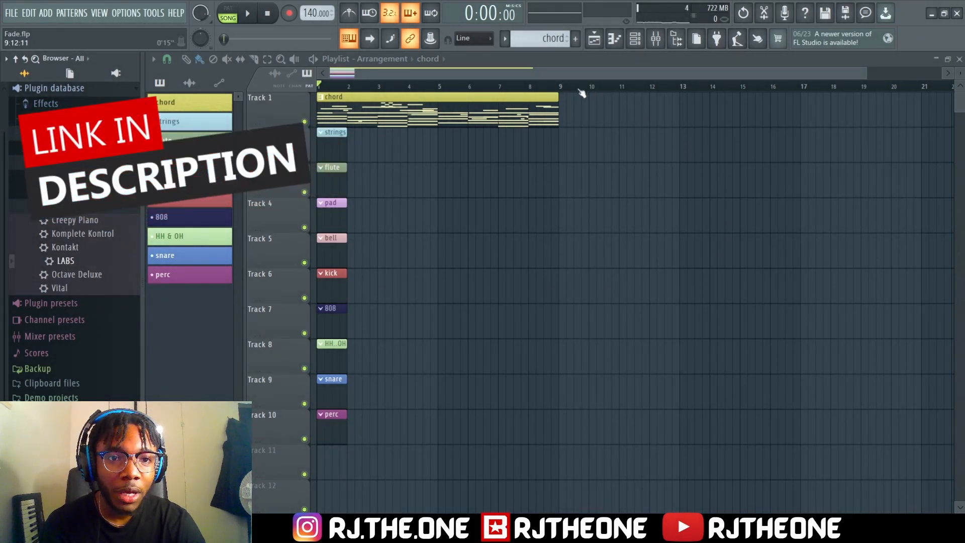
Show the channel rack and add LABS as a new channel below Stage Grand lite #2
click(658, 41)
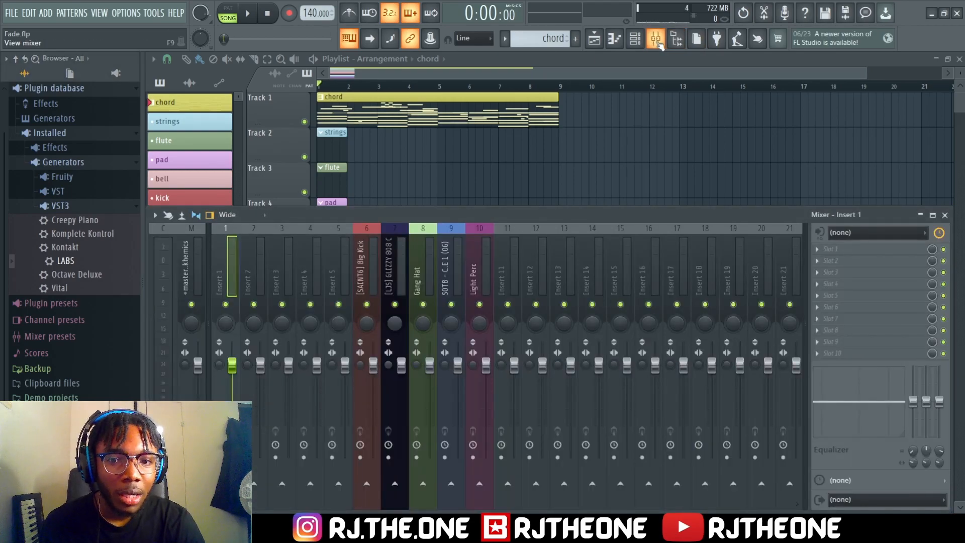
click(656, 40)
click(635, 40)
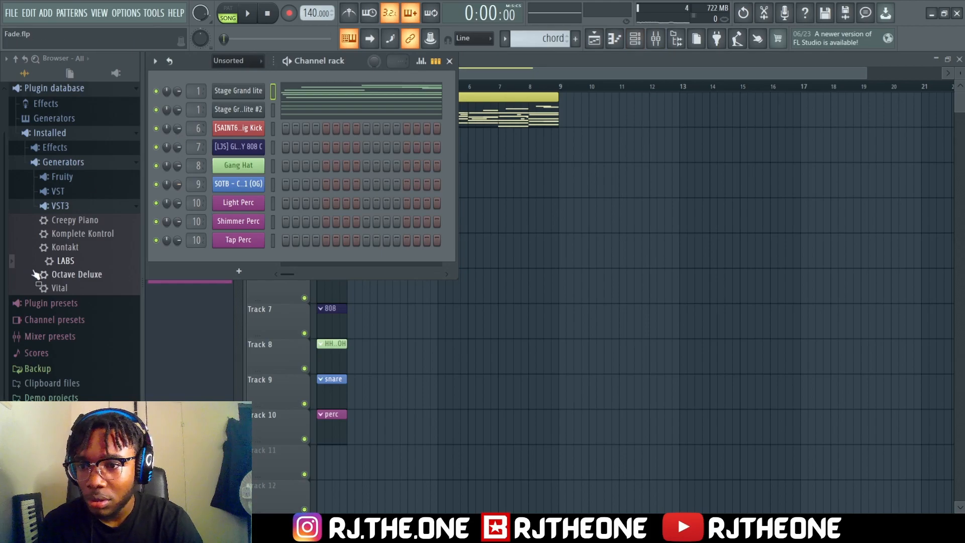
drag(62, 264, 237, 123)
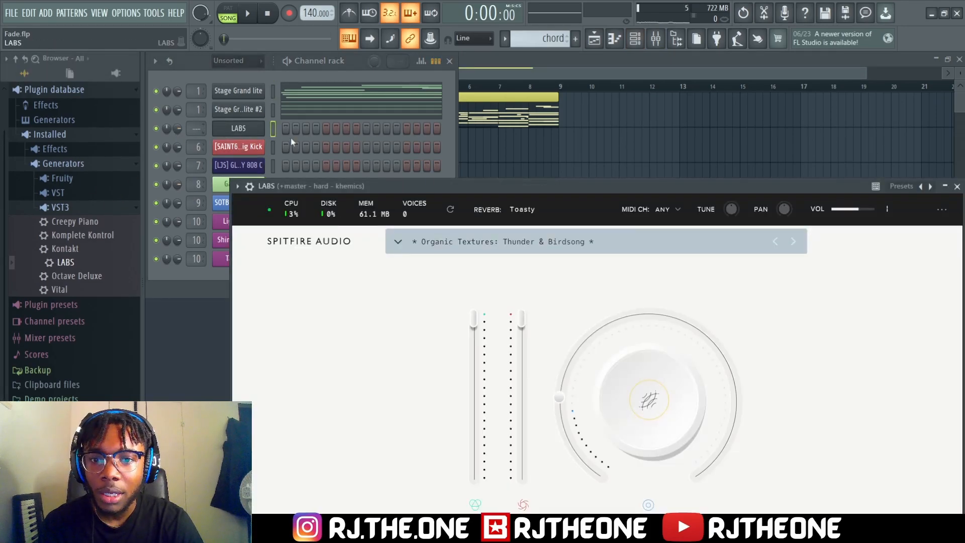
drag(482, 187, 470, 153)
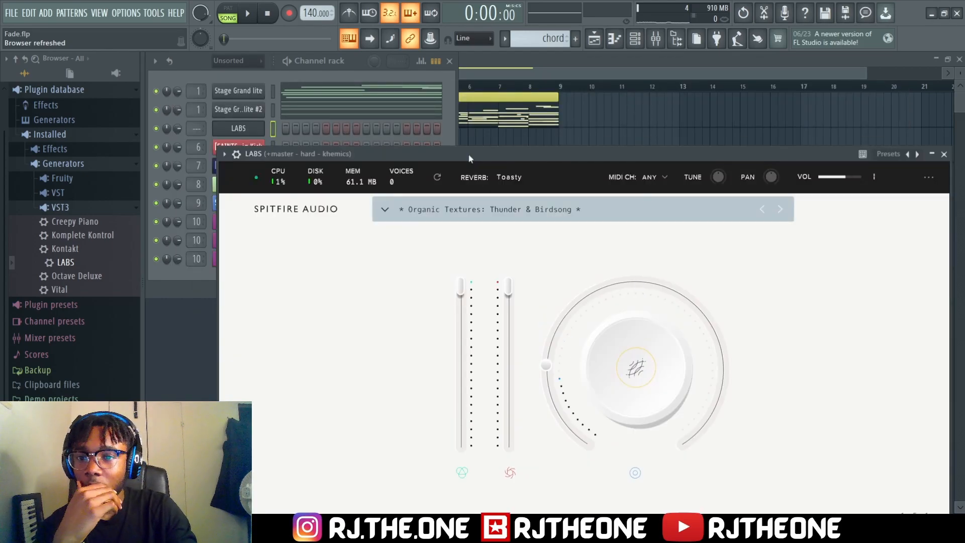
Route the LABS channel to mixer insert 2 and reposition its plugin window to show the whole interface
click(273, 129)
key(ctrl+l)
drag(544, 158, 530, 101)
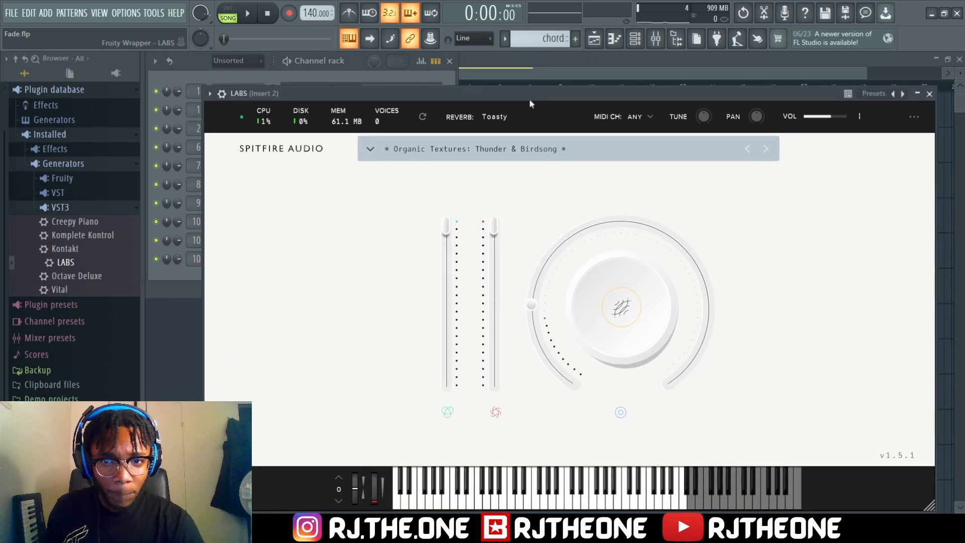
Filter the LABS presets by Strings, load the Ensemble preset from the Strings pack, and close the plugin window
click(372, 149)
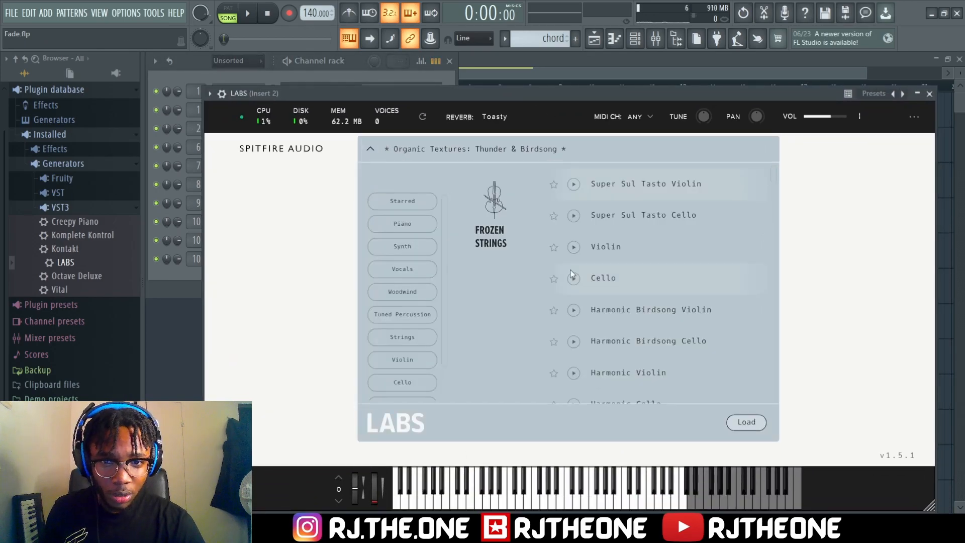
scroll(411, 305, down, 1)
click(409, 327)
click(410, 304)
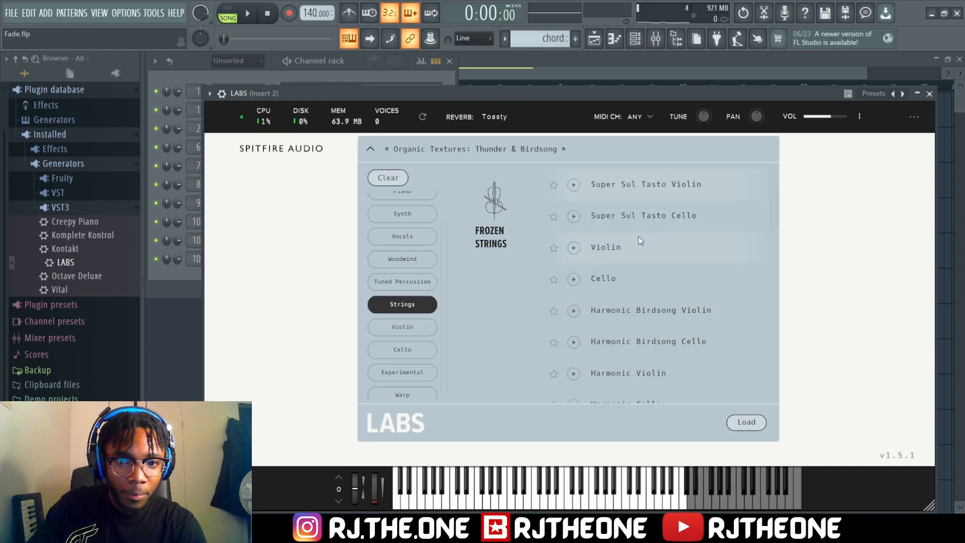
scroll(638, 236, down, 5)
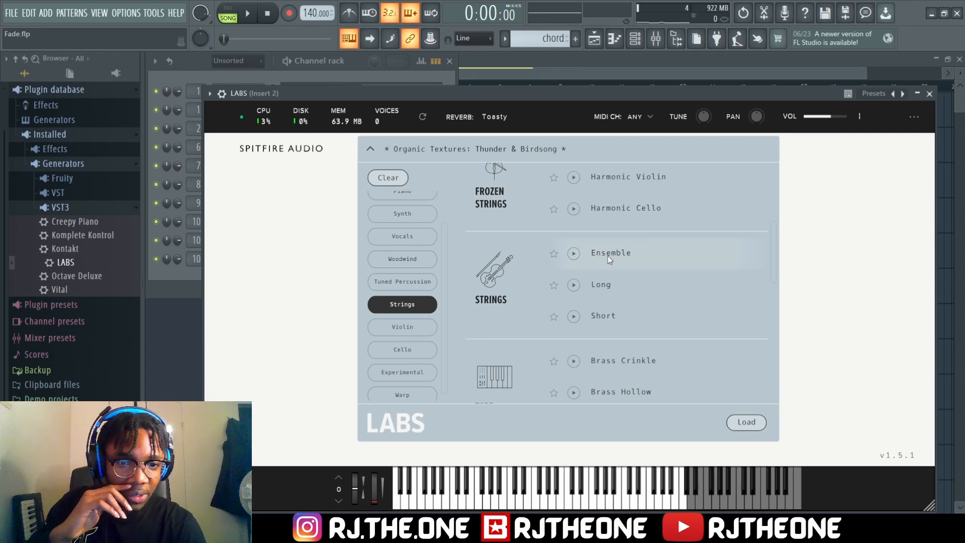
scroll(609, 256, up, 1)
click(573, 242)
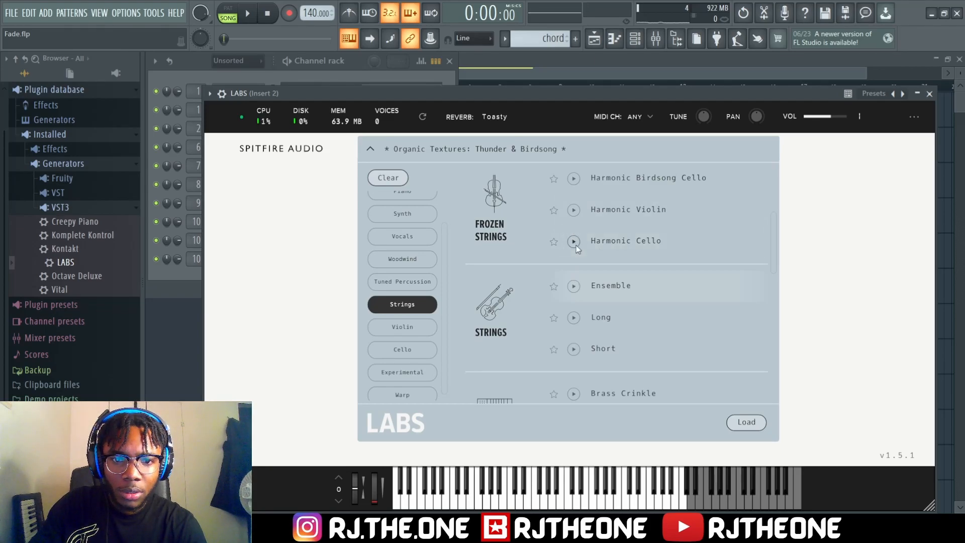
click(582, 291)
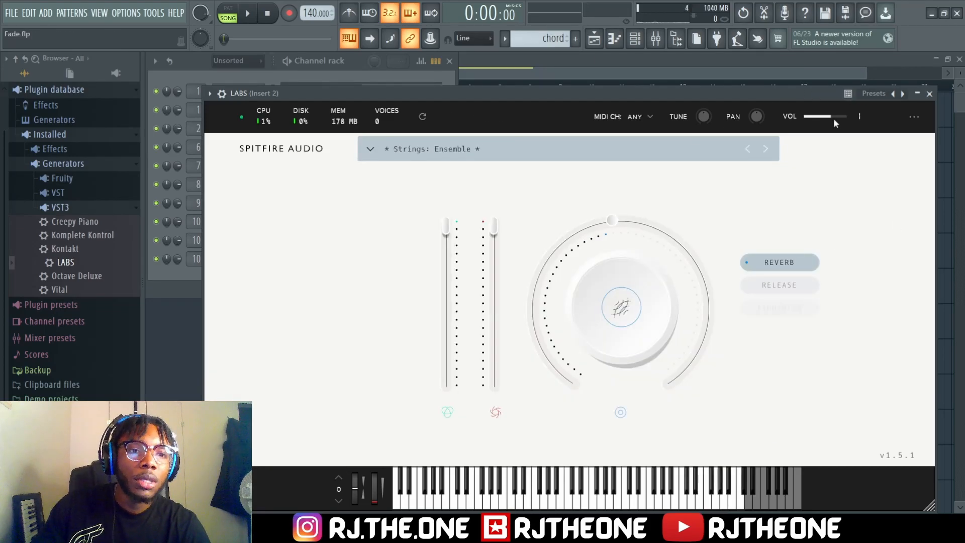
mouse_move(835, 121)
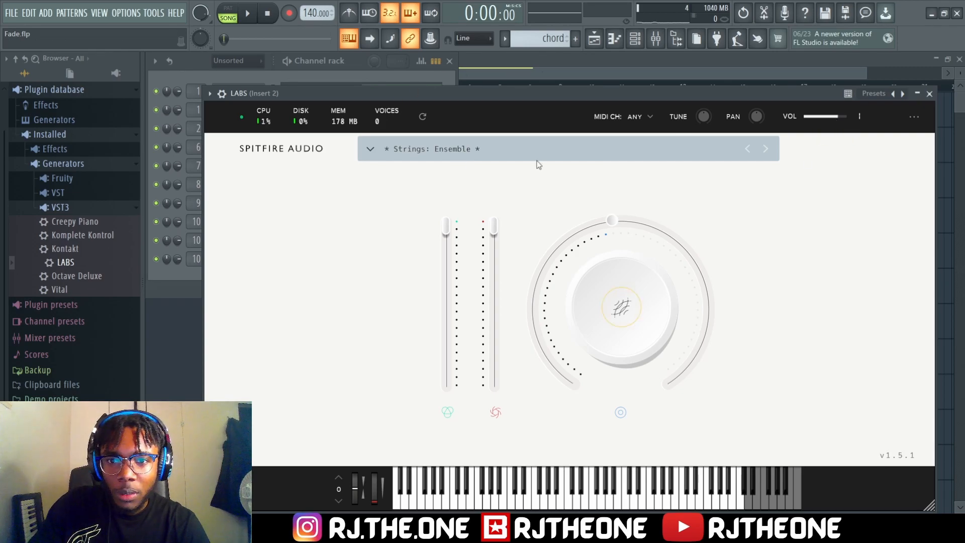
click(929, 94)
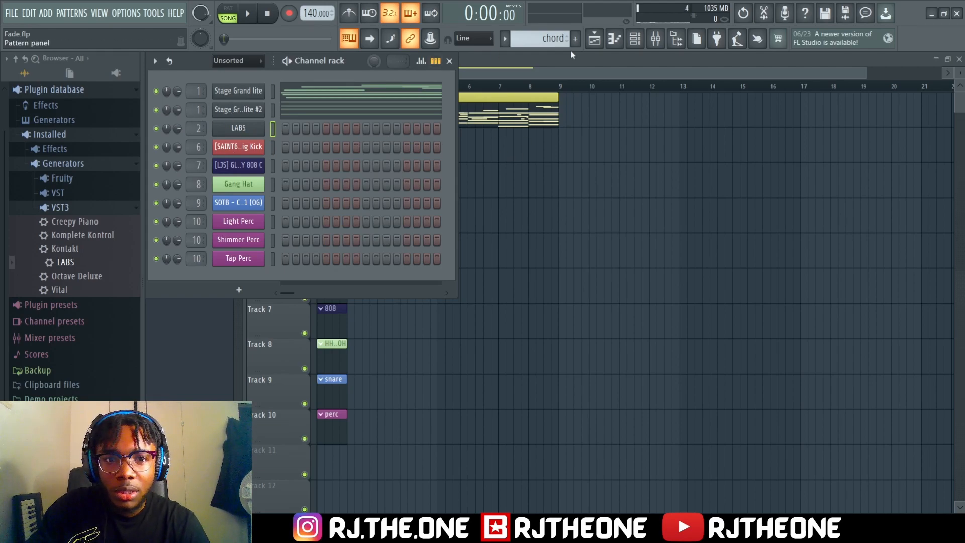
Cut all the block-chord notes from Stage Grand lite #2 and delete that channel from the channel rack
right_click(249, 92)
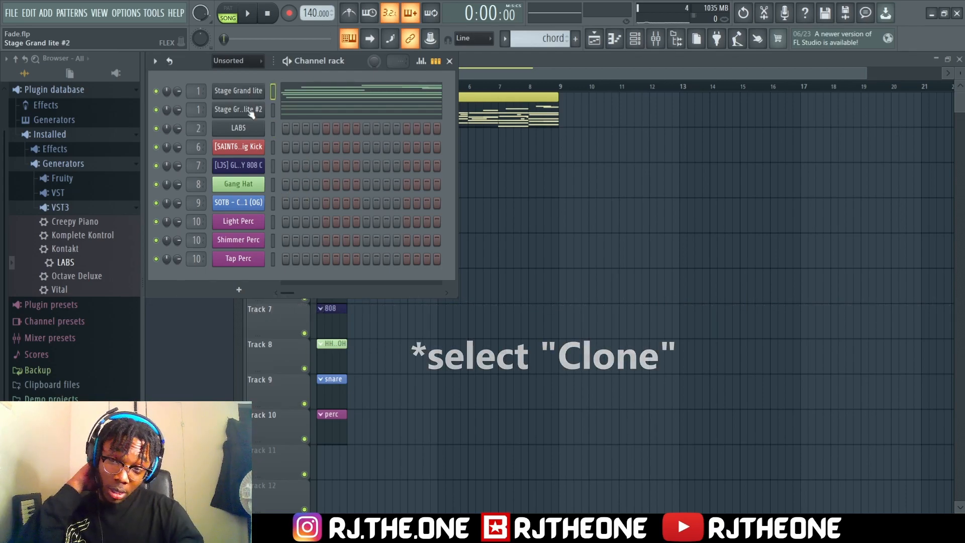
click(315, 109)
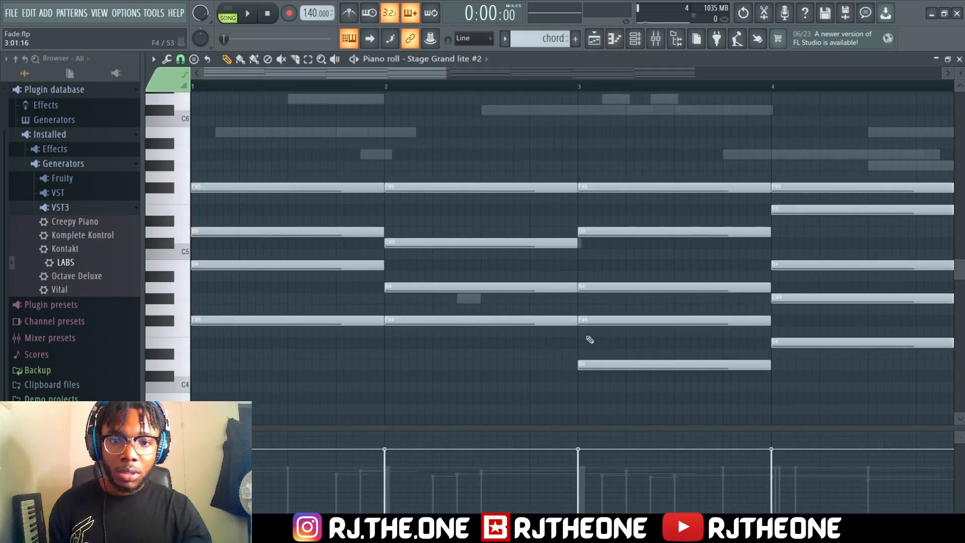
key(ctrl+a)
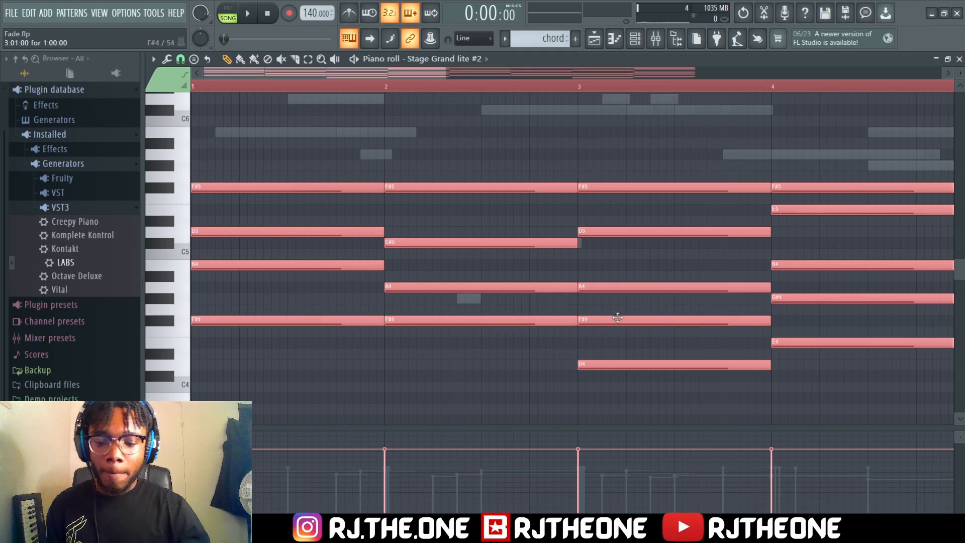
key(Delete)
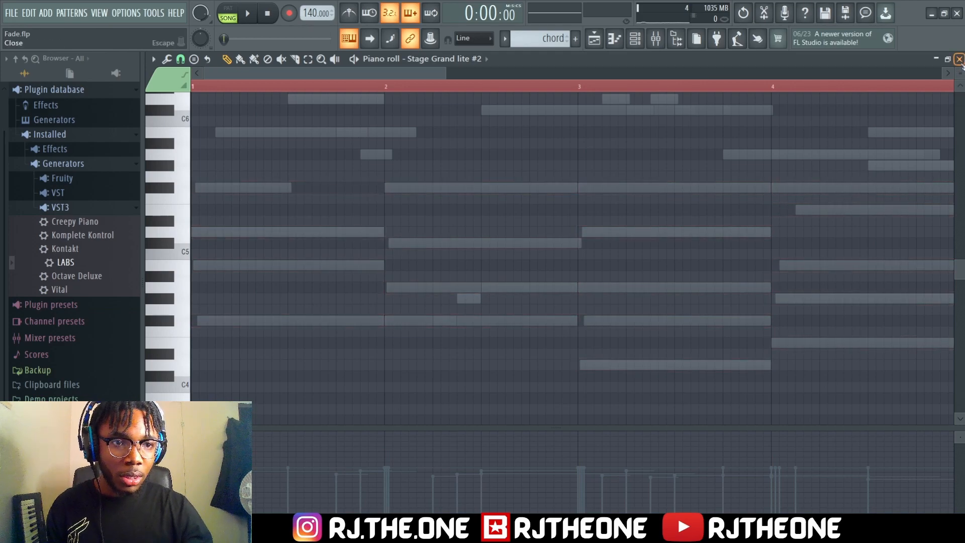
click(958, 58)
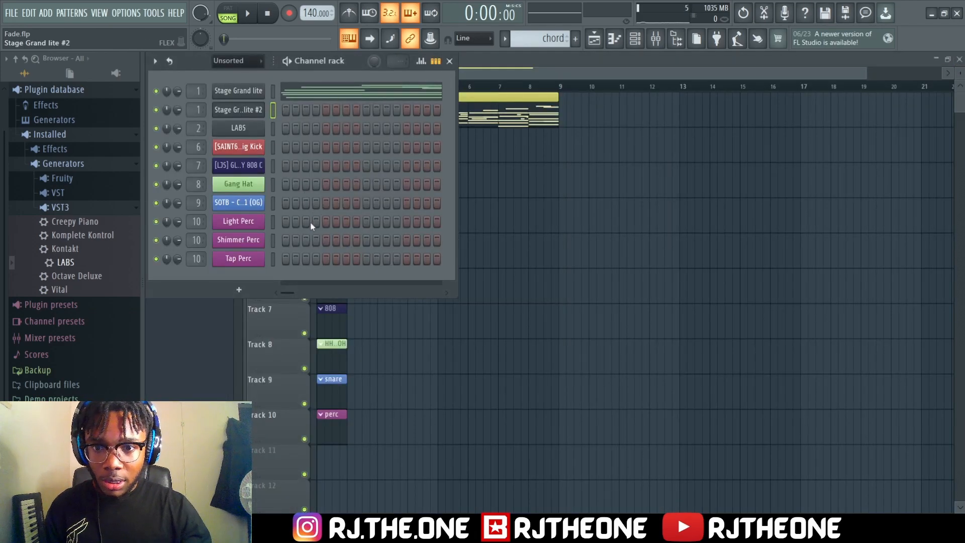
key(alt+Delete)
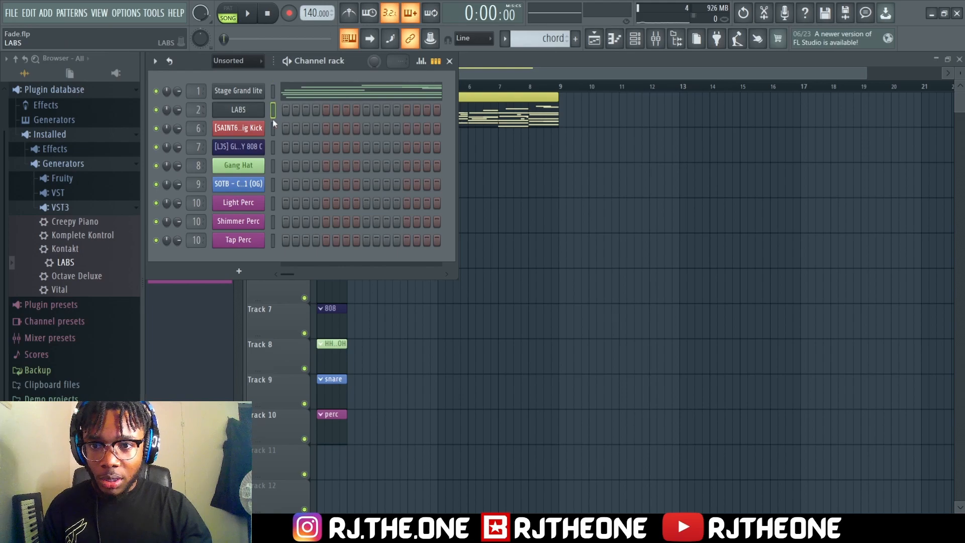
Paste the cut chord notes into the LABS piano roll in the strings pattern, starting at bar 1
key(F7)
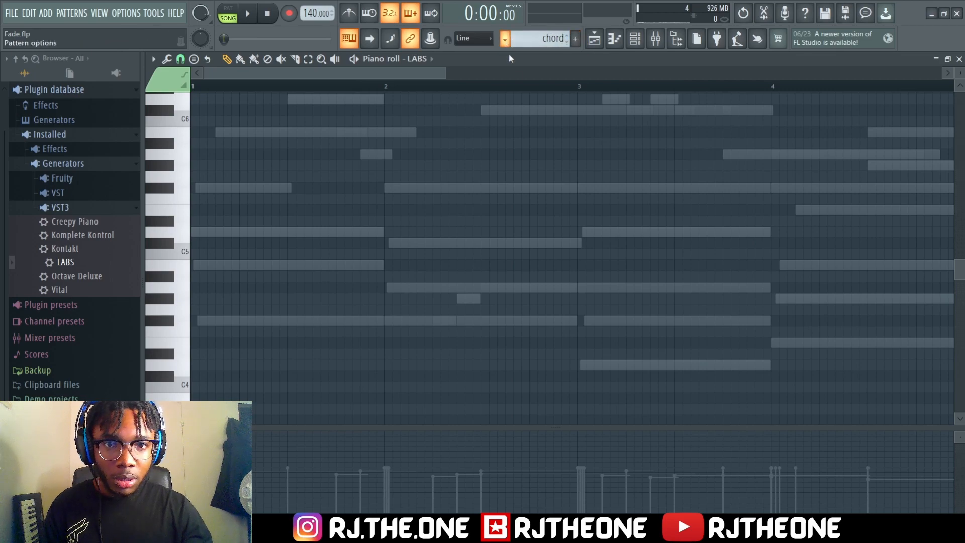
click(519, 69)
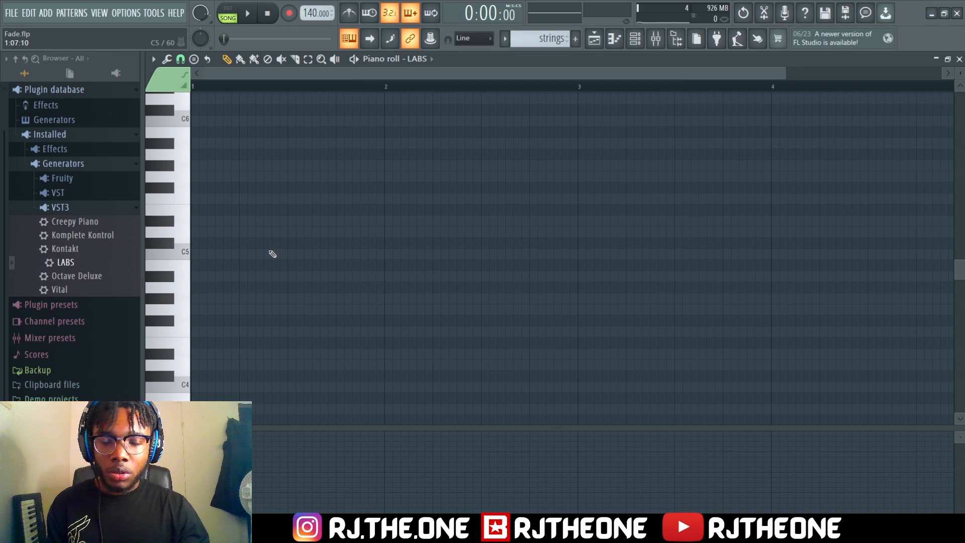
key(ctrl+v)
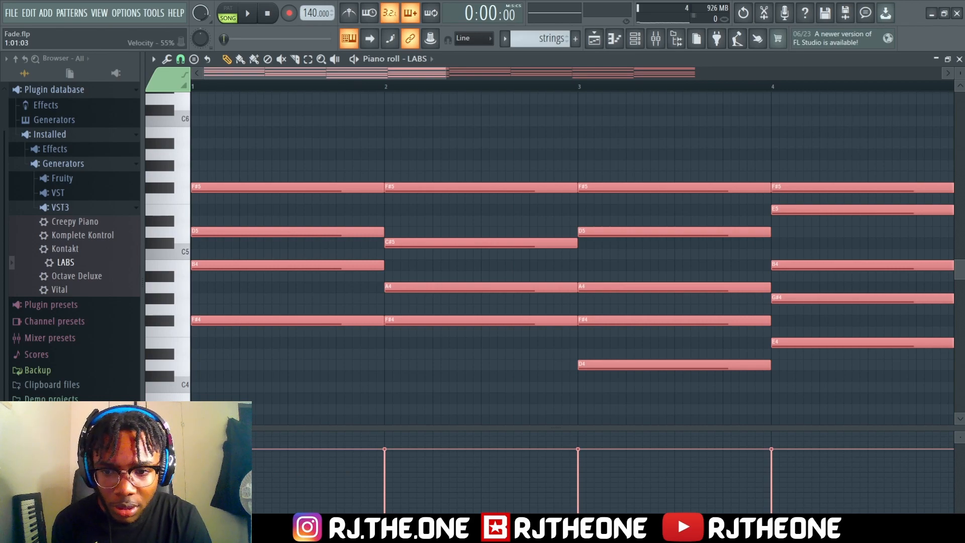
Lower the velocity of all the pasted chord notes in the LABS piano roll to one even level
click(192, 466)
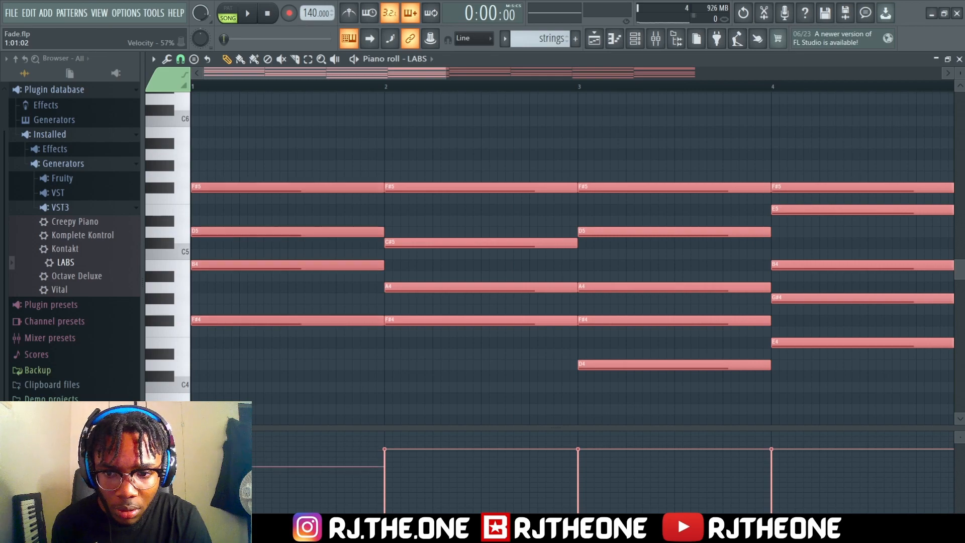
drag(292, 467, 400, 468)
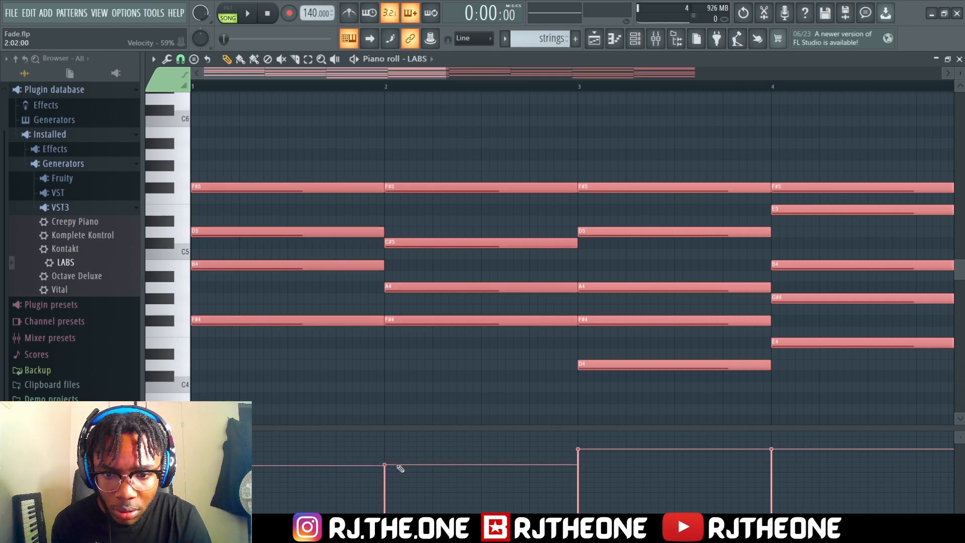
click(194, 451)
click(385, 450)
click(194, 448)
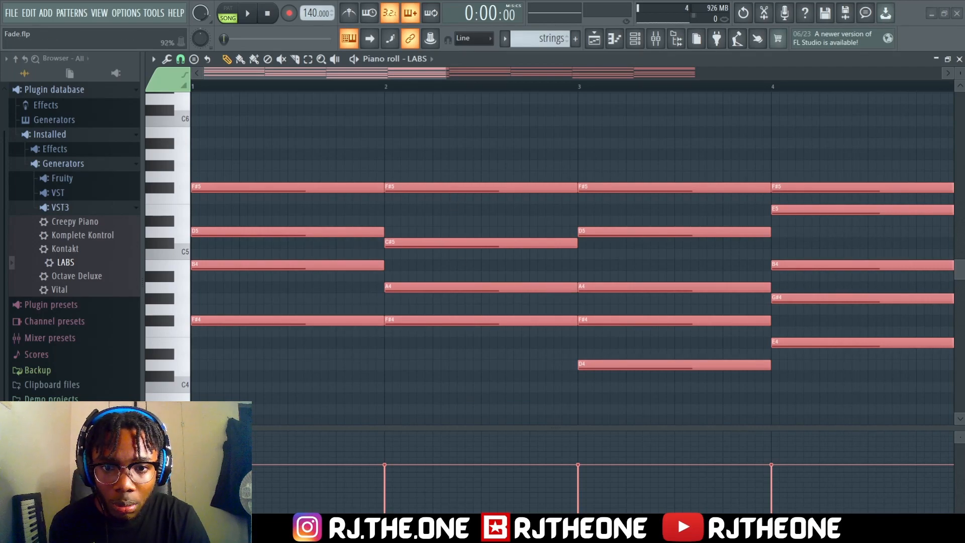
scroll(554, 291, down, 1)
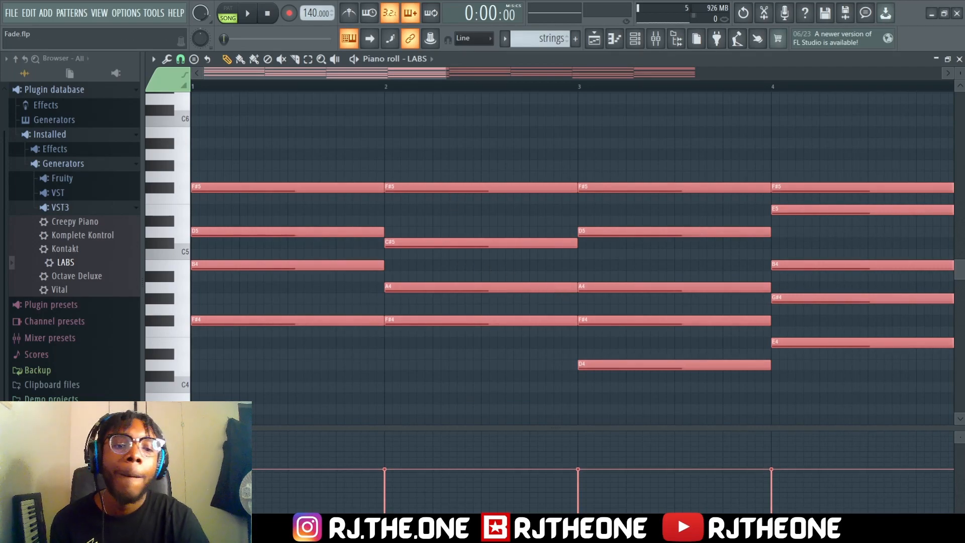
Solo mixer insert 2 and play back the LABS strings chords on their own
key(space)
key(space)
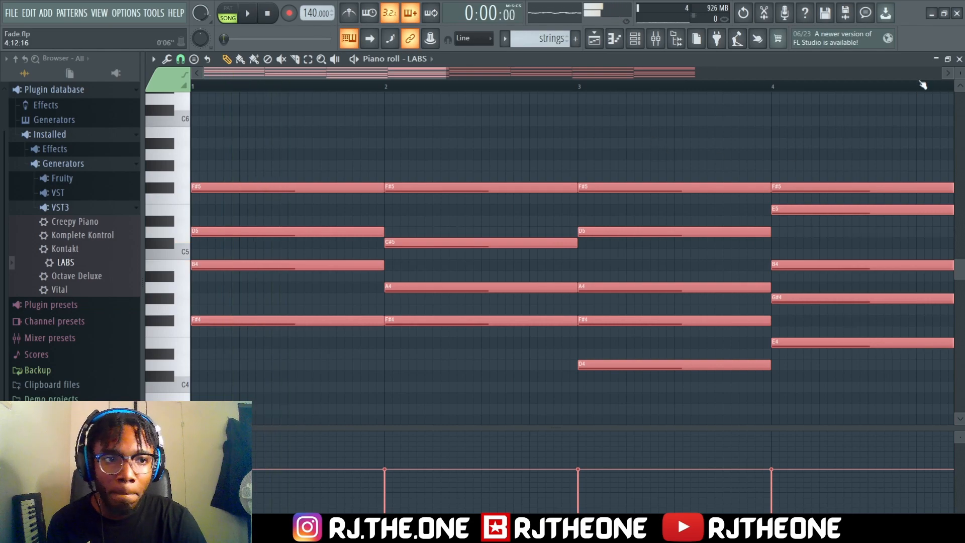
click(655, 38)
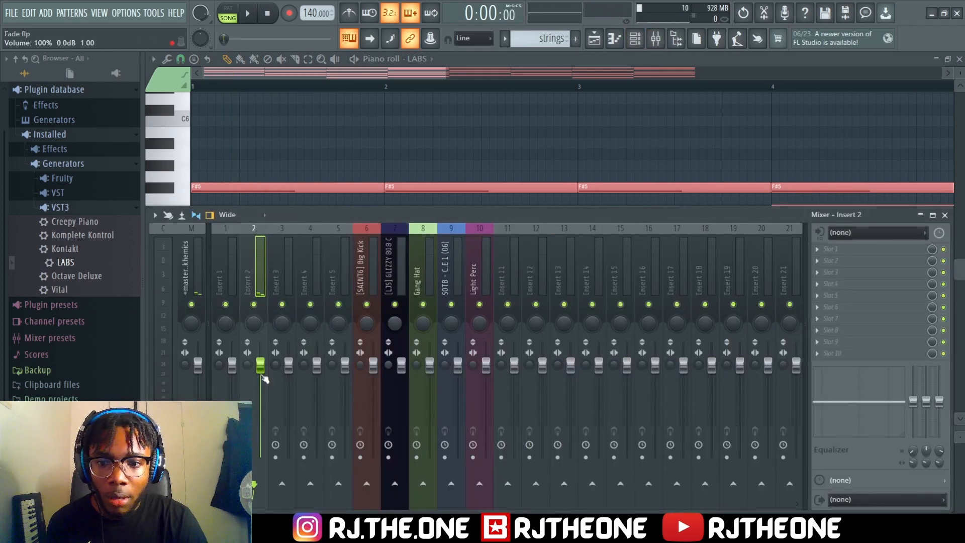
right_click(254, 305)
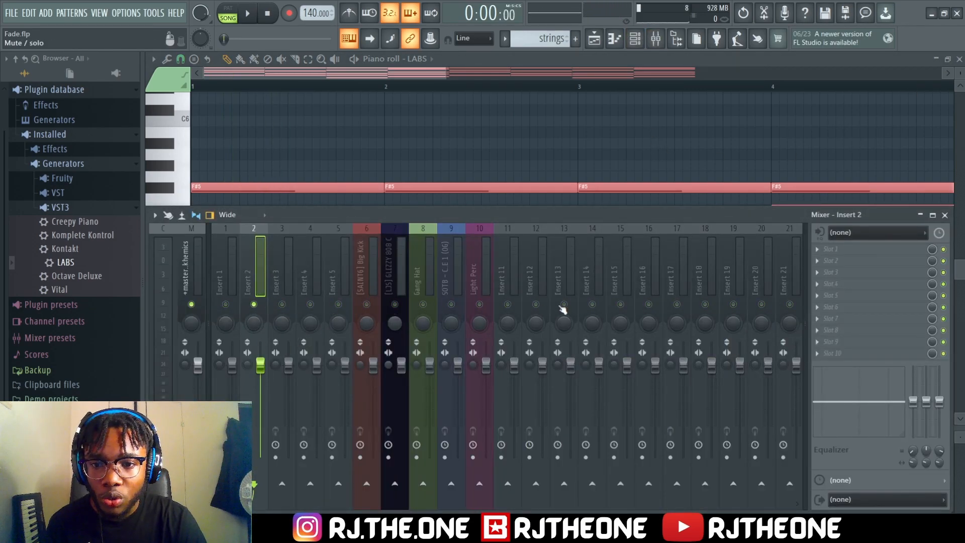
key(space)
key(F9)
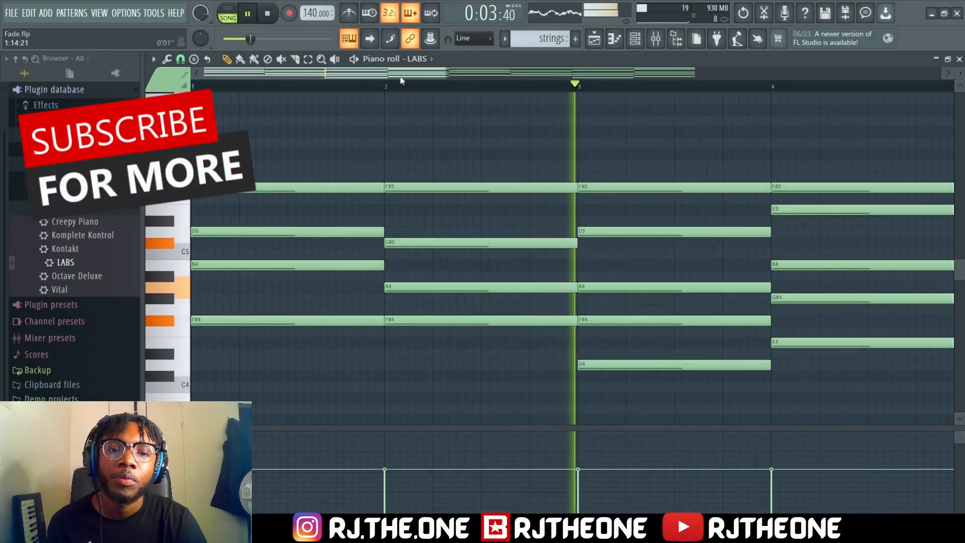
Stop playback and split the bar 4 E5 of the strings chord into two half-bar notes
drag(400, 79, 554, 79)
key(space)
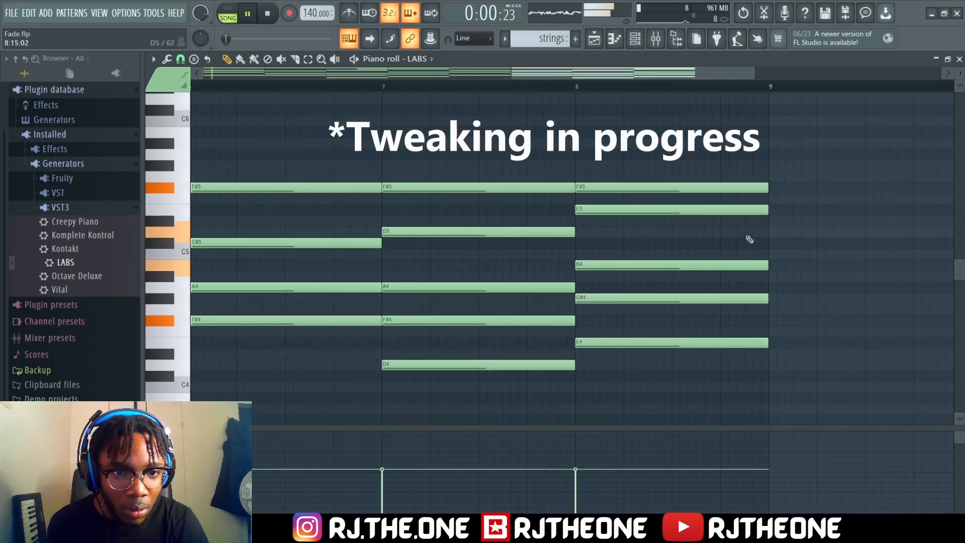
drag(664, 75, 459, 75)
key(space)
drag(394, 207, 587, 206)
key(space)
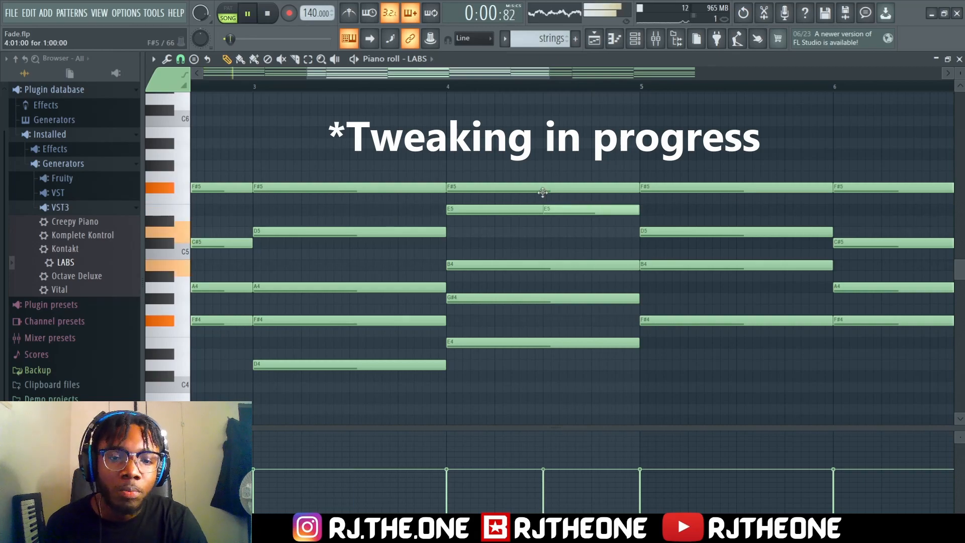
Add harmony and melody notes from A5 up to B7 above the chords across the eight bars of the strings pattern
drag(493, 209, 589, 209)
right_click(732, 209)
drag(459, 75, 693, 75)
drag(571, 209, 667, 209)
drag(769, 209, 672, 209)
key(space)
drag(586, 75, 246, 74)
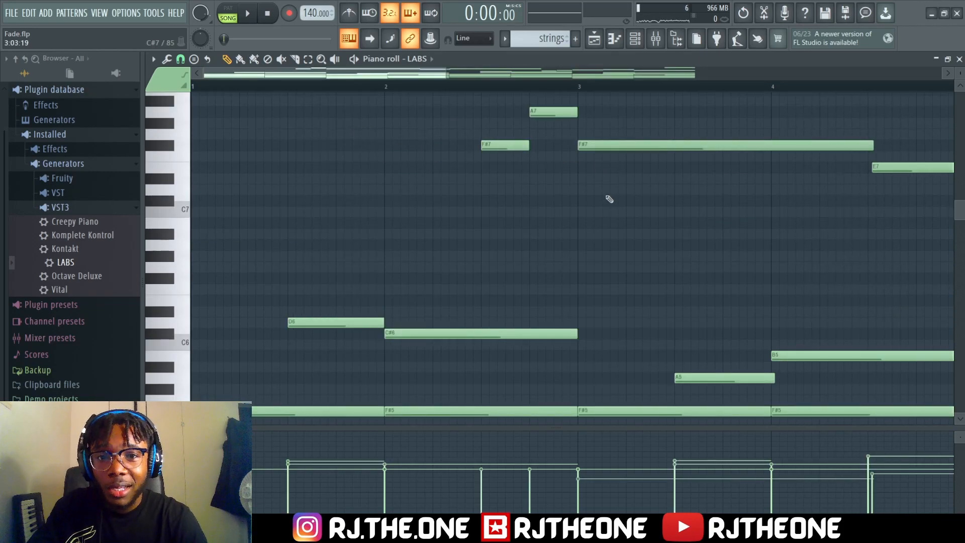
Review the layered strings notes from the low chords to the high melody and play the pattern through its eight bars
scroll(334, 191, down, 12)
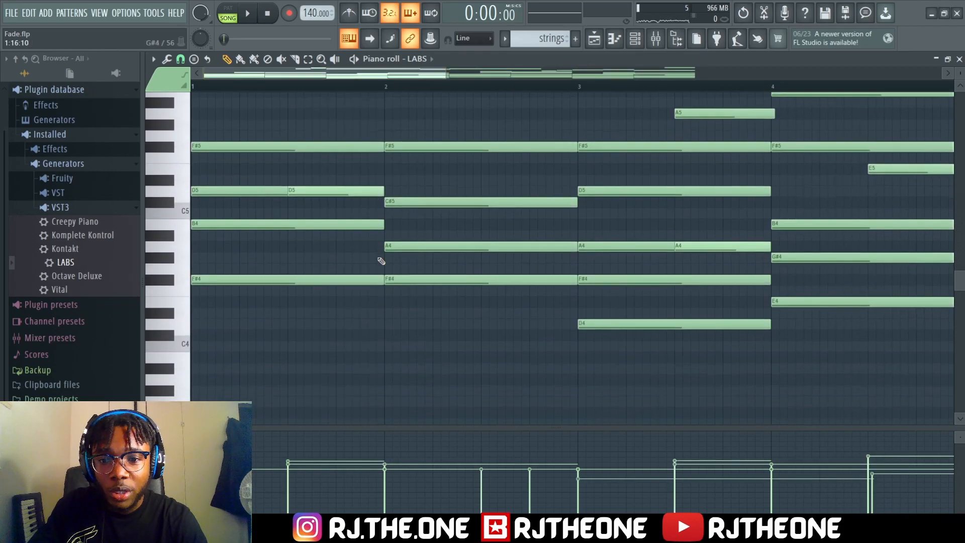
scroll(381, 261, up, 15)
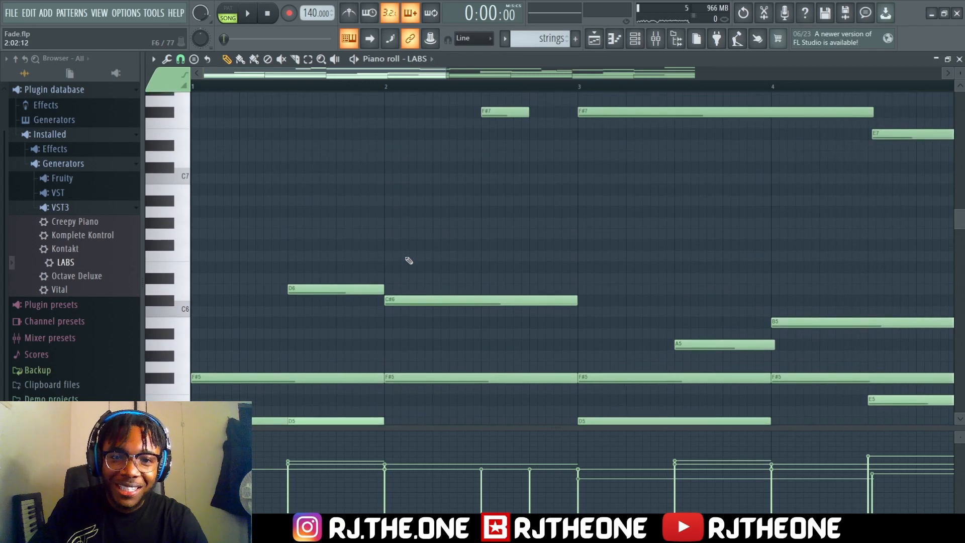
scroll(537, 250, down, 5)
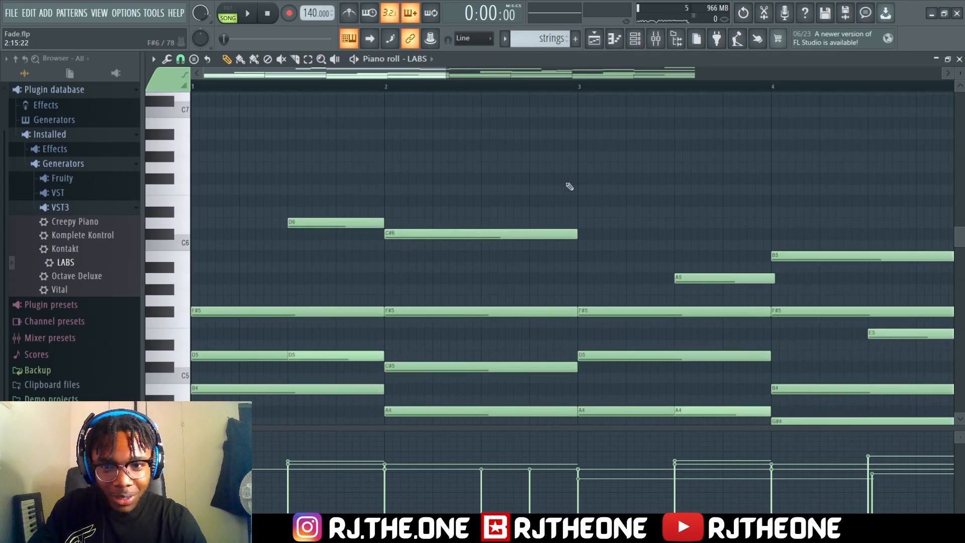
scroll(382, 280, down, 3)
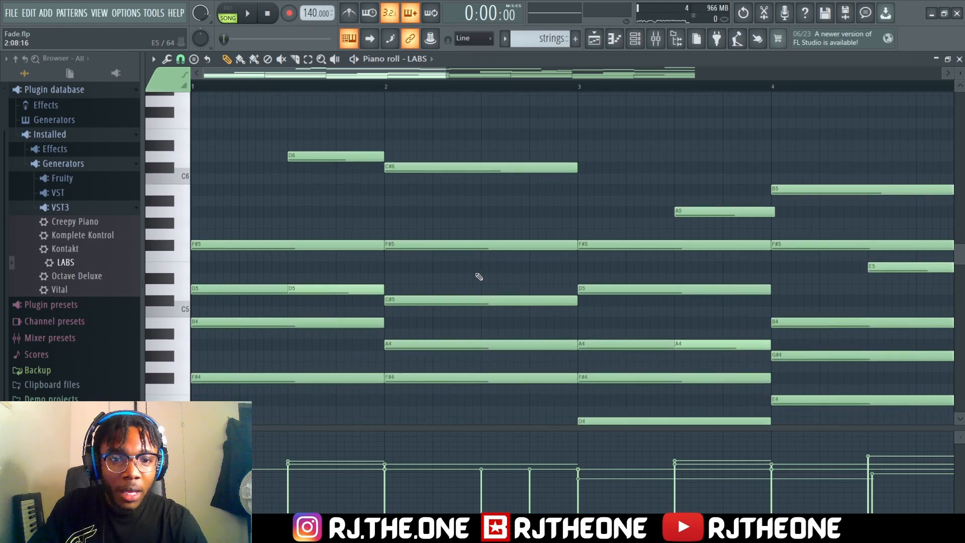
scroll(482, 277, down, 2)
key(space)
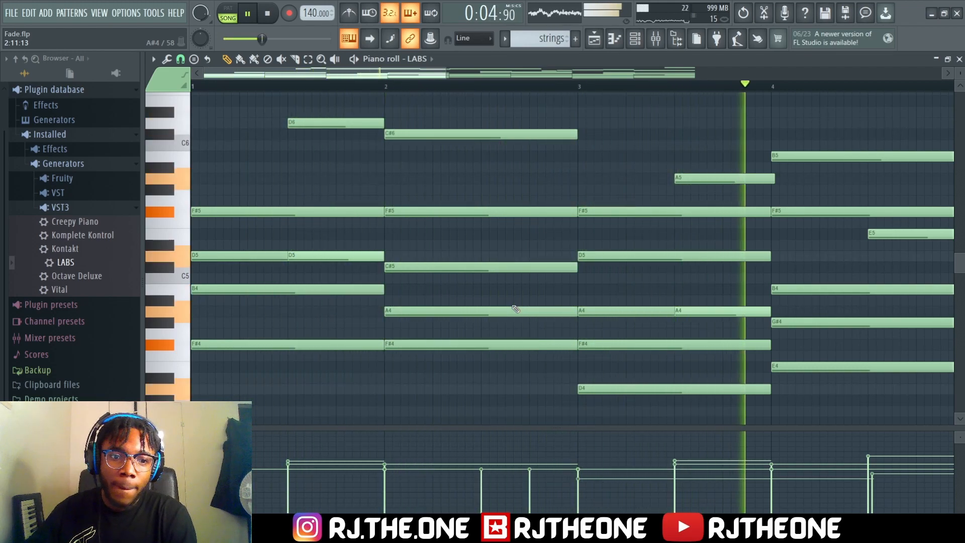
drag(444, 77, 662, 91)
scroll(683, 143, up, 3)
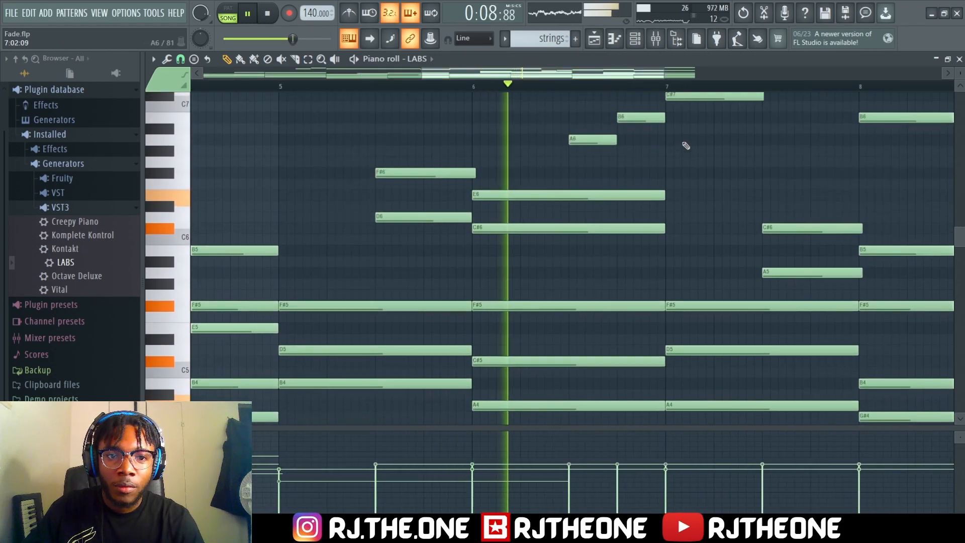
scroll(685, 145, up, 2)
drag(565, 78, 649, 82)
scroll(687, 171, up, 5)
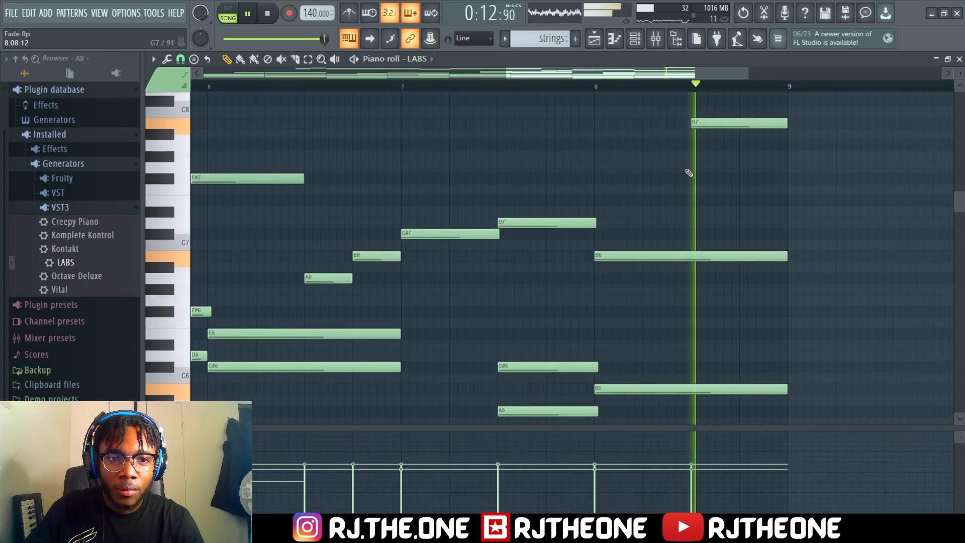
key(space)
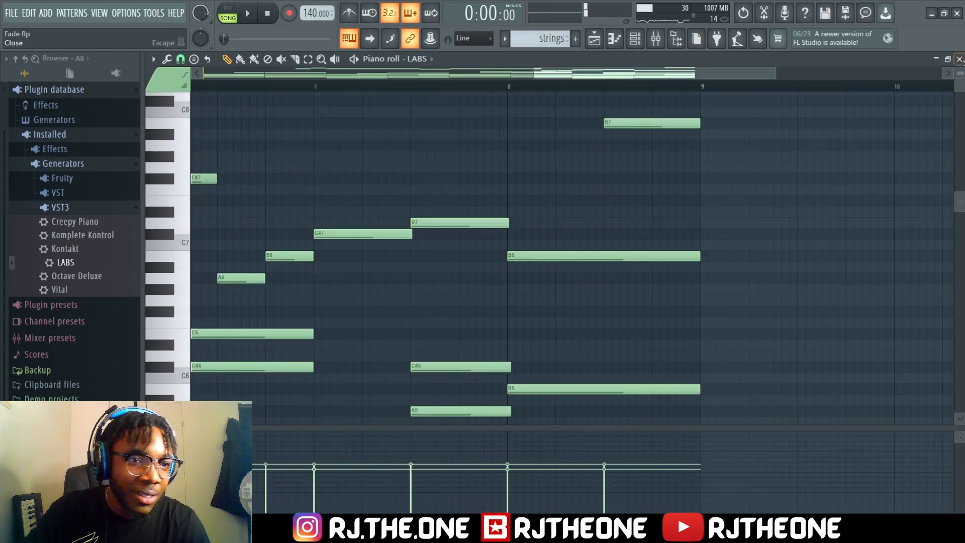
Close the piano roll to return to the playlist and unsolo mixer insert 2
click(959, 58)
key(F5)
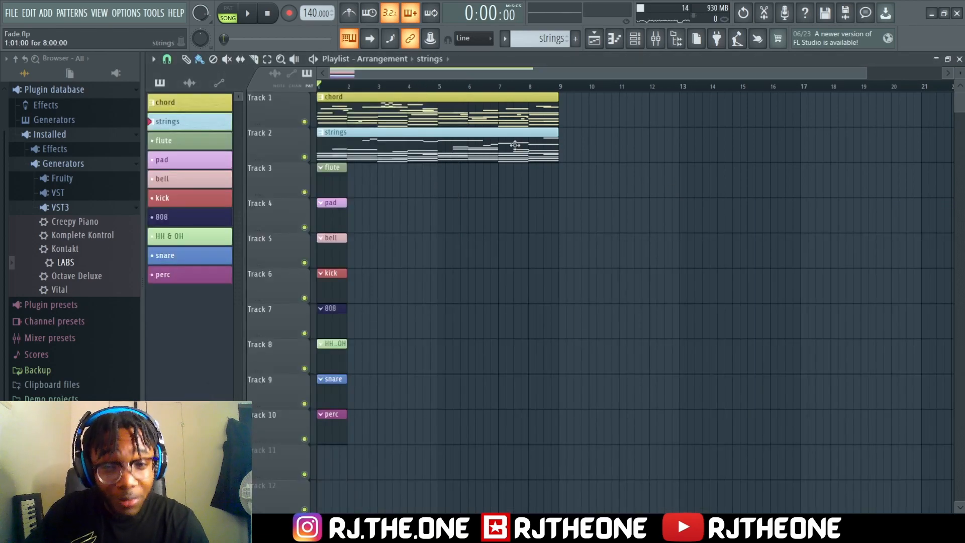
click(655, 39)
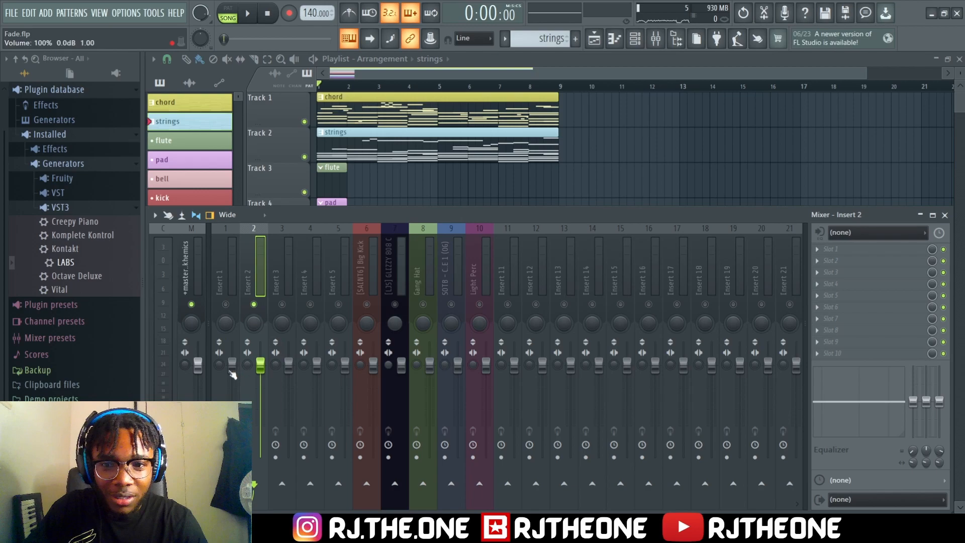
ctrl+click(253, 305)
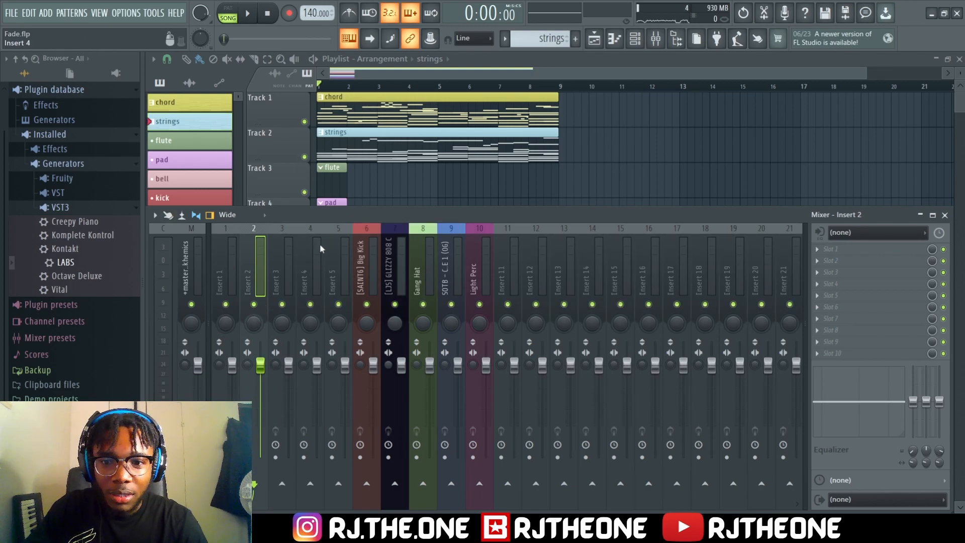
Balance the piano and strings during playback by lowering insert 1 slightly and insert 2 to about -11.4 dB
drag(231, 363, 260, 387)
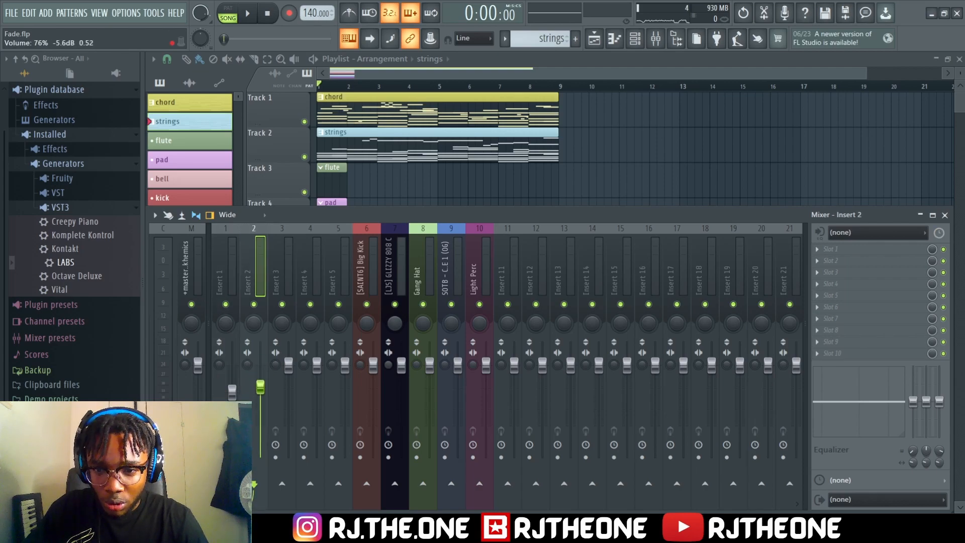
key(space)
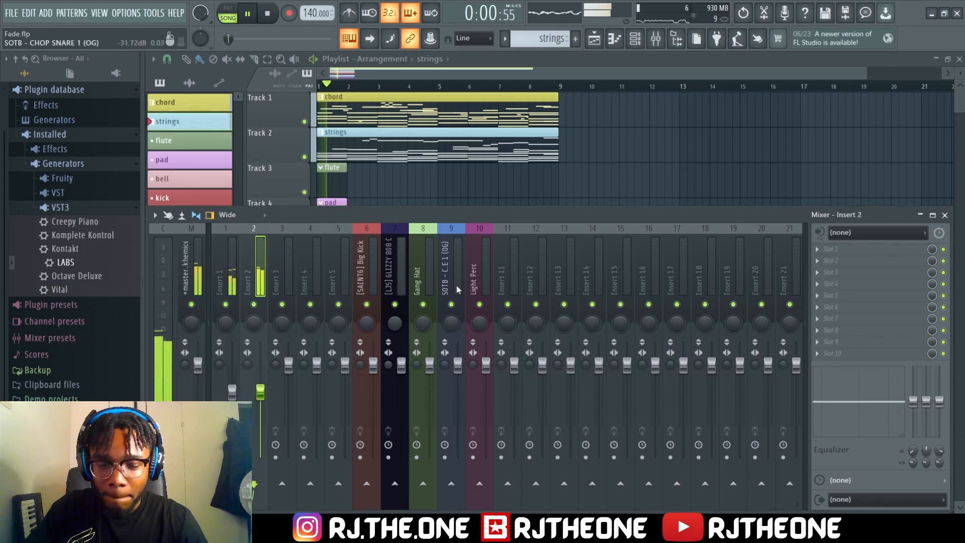
drag(261, 392, 219, 378)
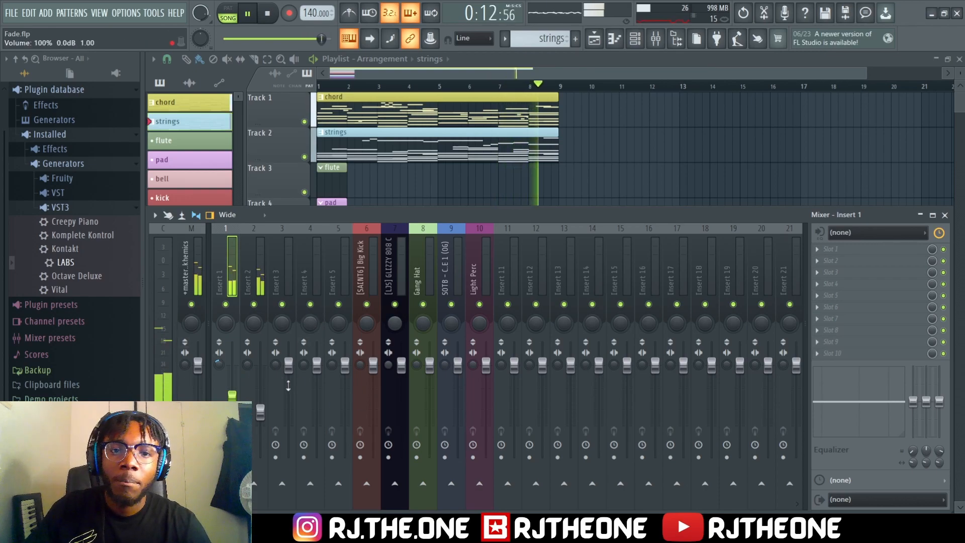
key(space)
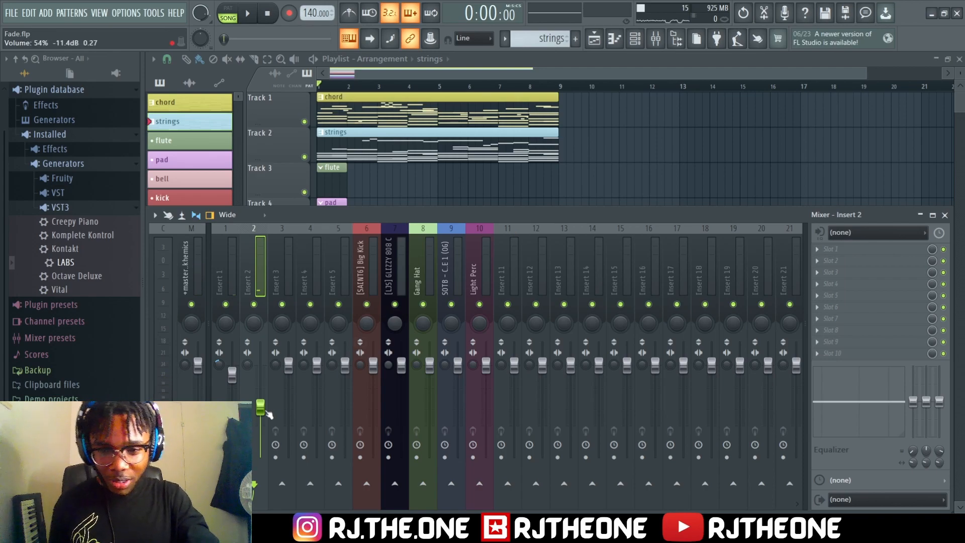
Lower insert 2 slightly and give insert 1 a Fruity parametric EQ 2 with a Steep 6 high-pass on band 1 and band 2 cut about 3.8 dB
drag(260, 407, 260, 410)
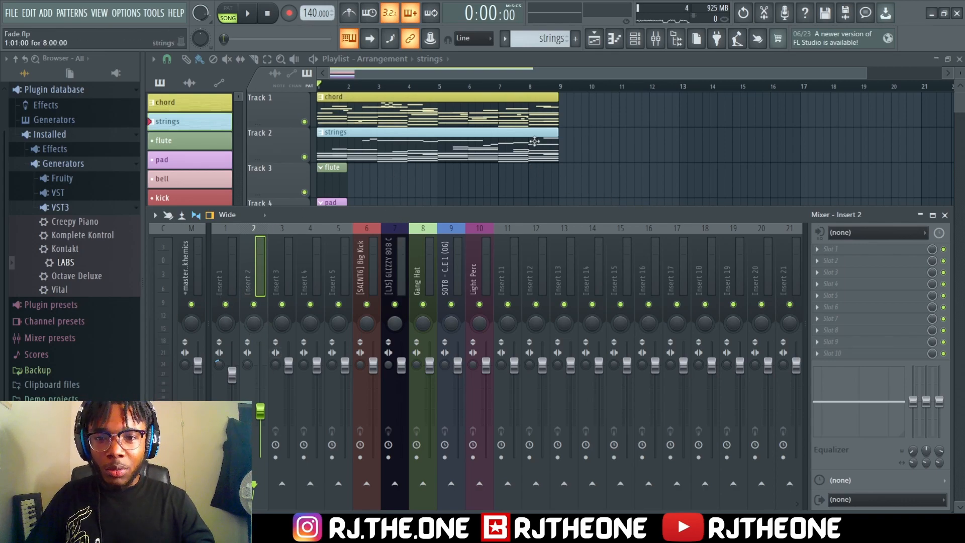
click(231, 288)
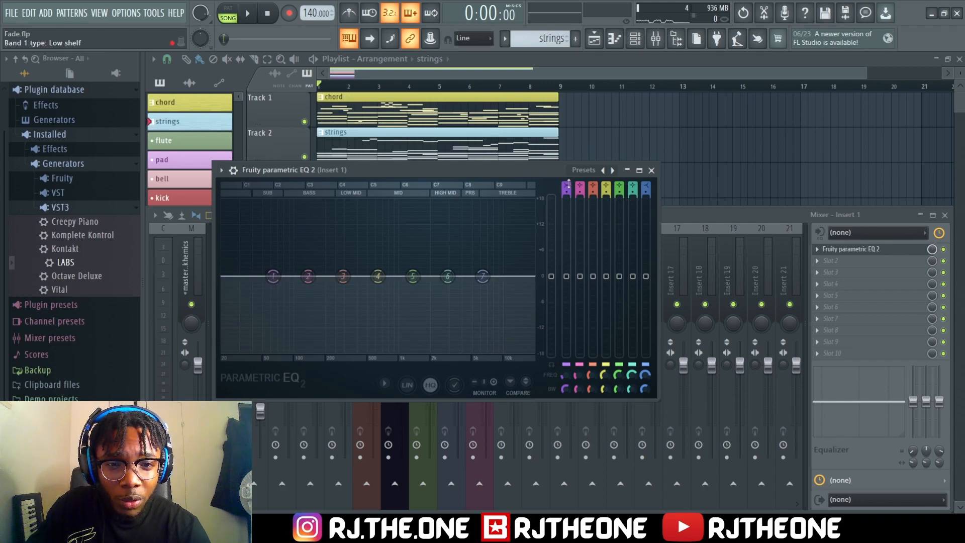
drag(567, 184, 566, 196)
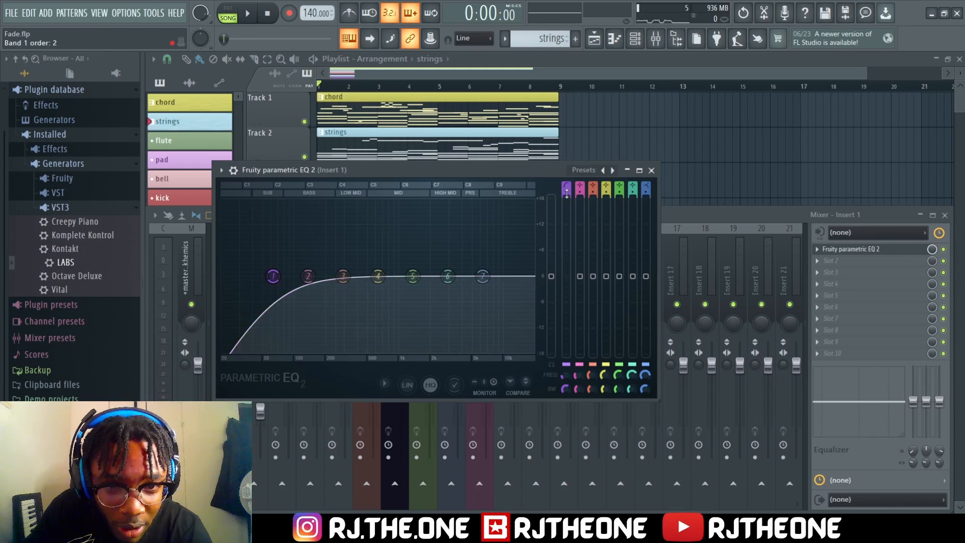
mouse_move(568, 193)
mouse_down()
mouse_move(569, 184)
mouse_move(569, 192)
mouse_up()
drag(568, 192, 569, 184)
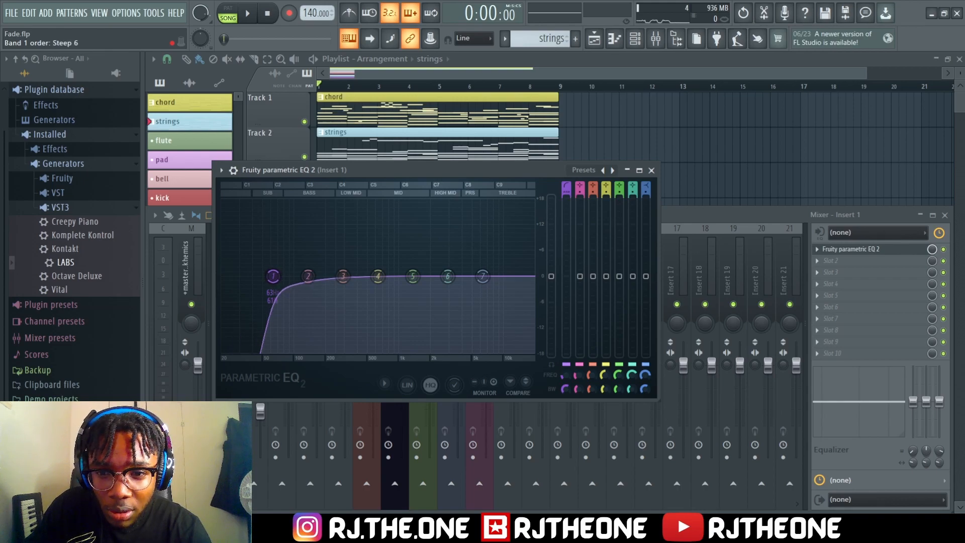
drag(273, 276, 298, 276)
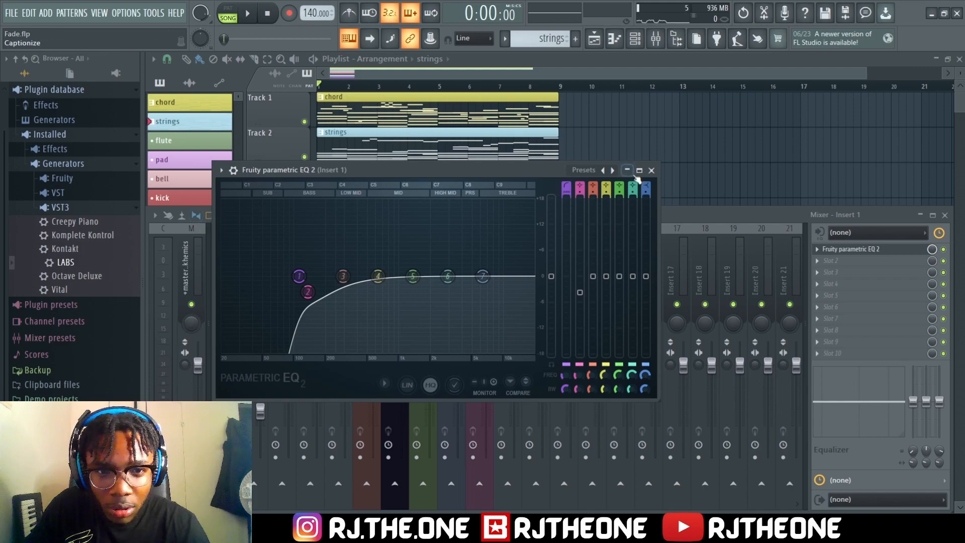
click(651, 171)
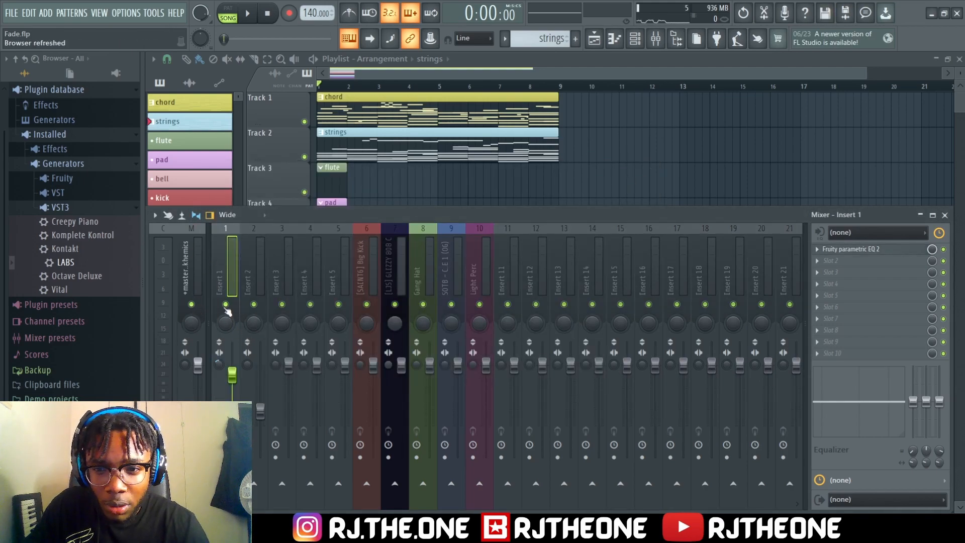
Compare the piano on insert 1 during playback with the EQ low cut and with all EQ bands flat
click(902, 250)
key(space)
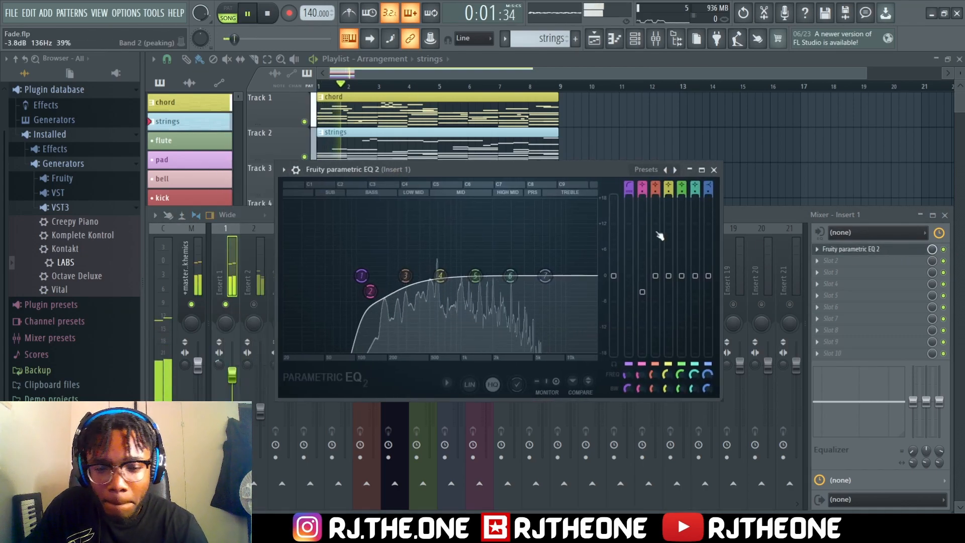
key(space)
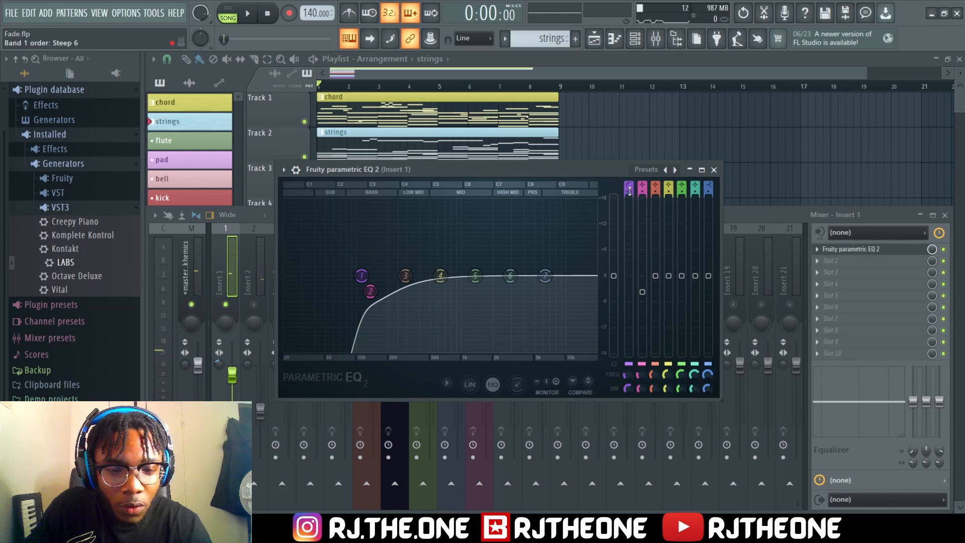
key(space)
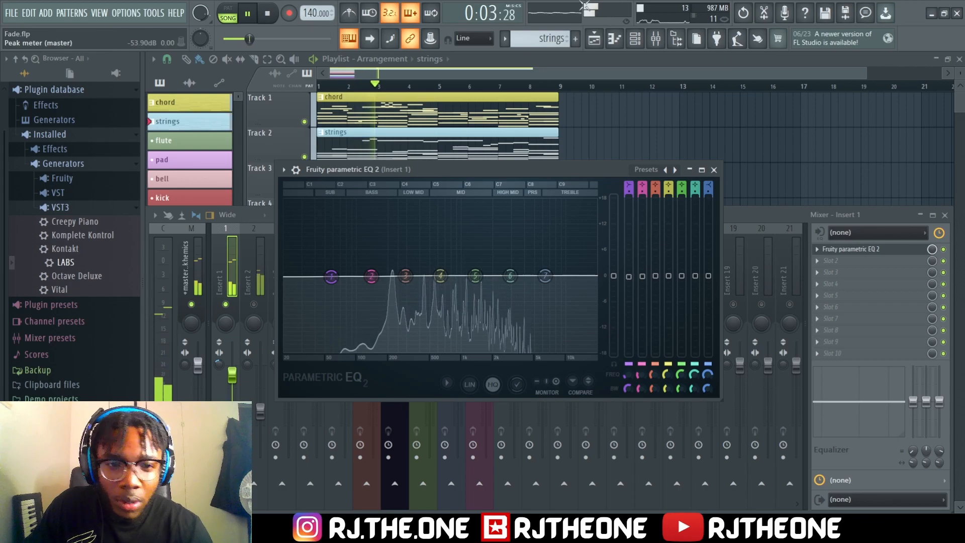
key(space)
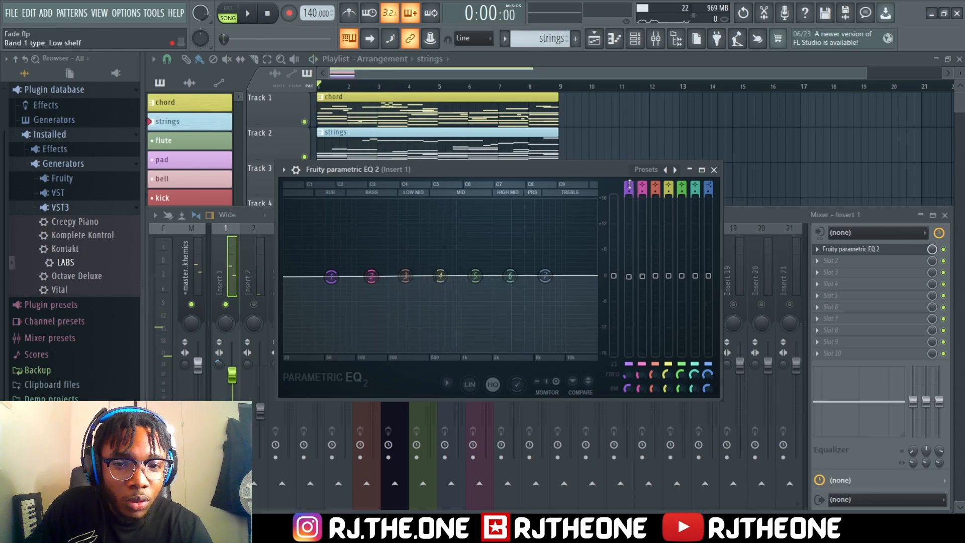
Rebuild insert 1's EQ low cut by making band 1 a steep high-pass, raising its frequency and lowering band 2
key(space)
scroll(629, 184, down, 2)
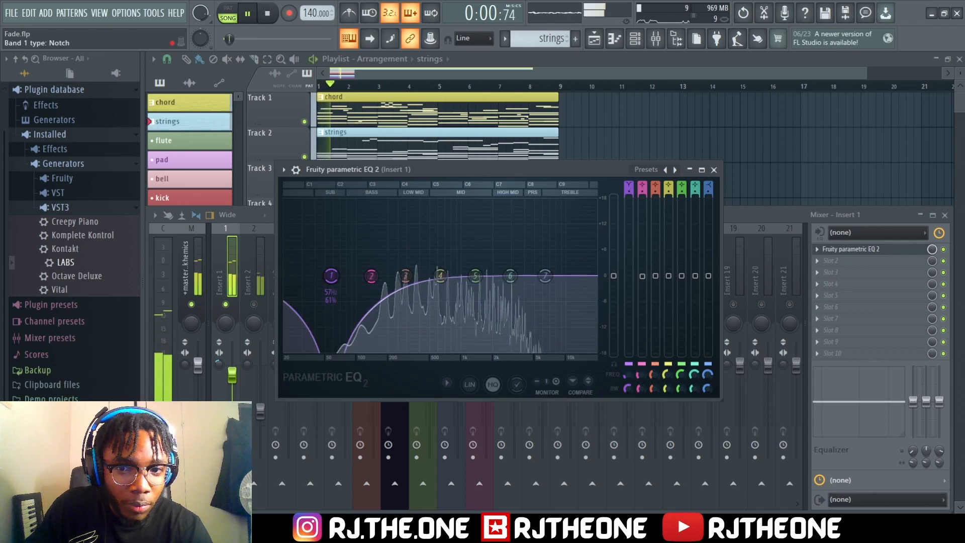
scroll(629, 191, up, 3)
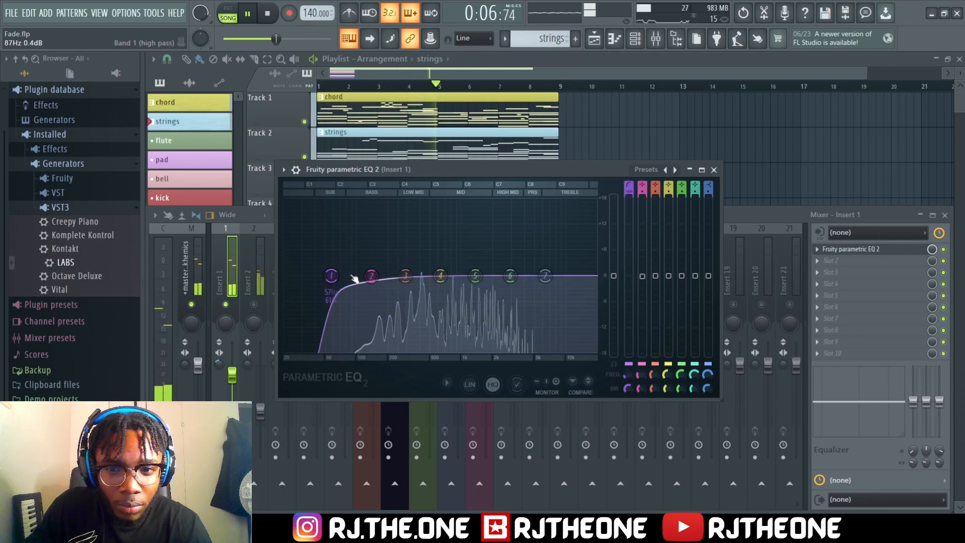
drag(331, 276, 366, 275)
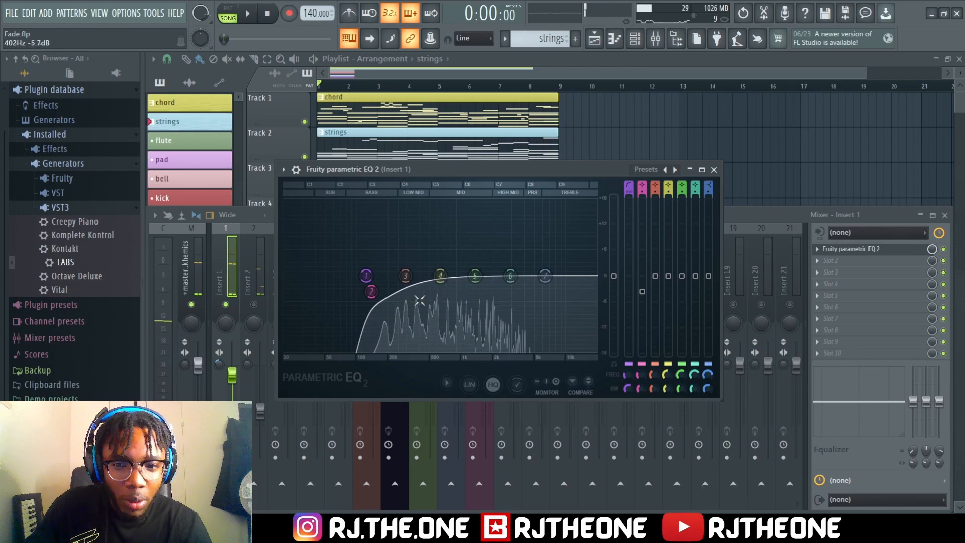
click(713, 169)
key(space)
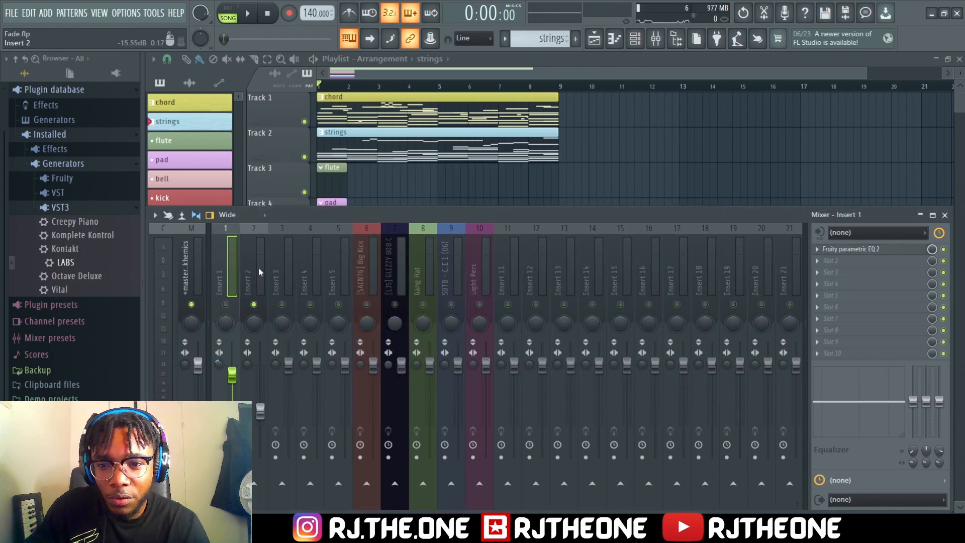
Add Fruity parametric EQ 2 to insert 2 with band 1 as a steep high-pass at about 109 Hz and band 2 lowered, and audition it
click(260, 267)
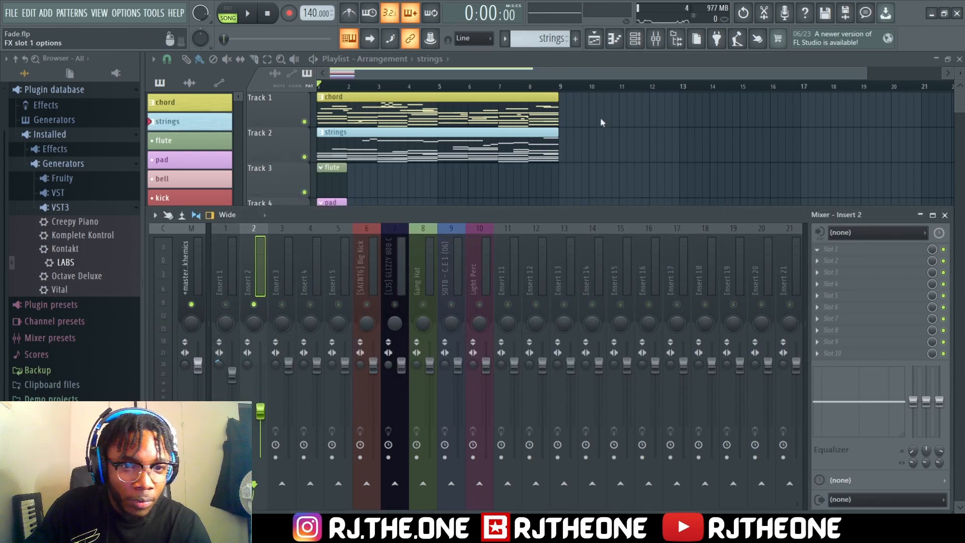
click(672, 396)
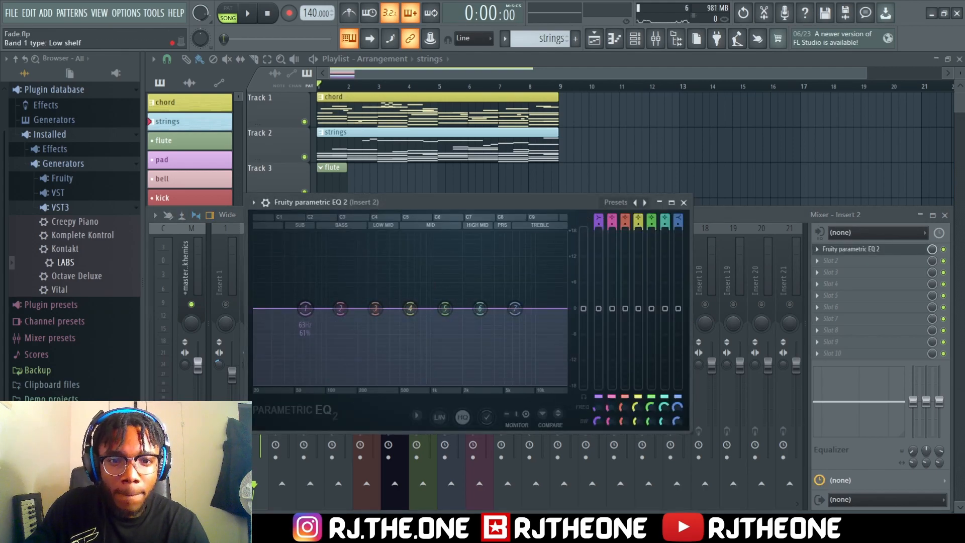
drag(598, 221, 599, 240)
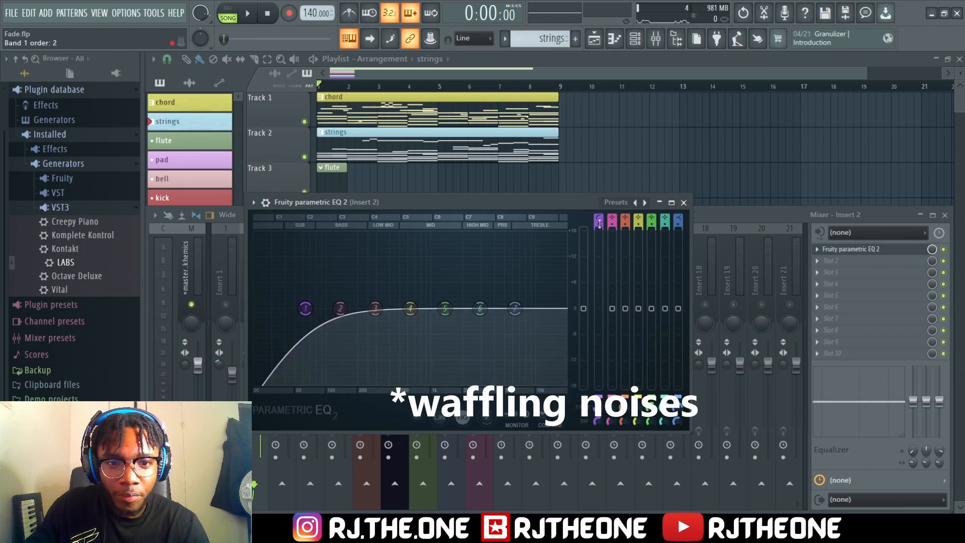
scroll(305, 308, up, 2)
drag(305, 308, 331, 308)
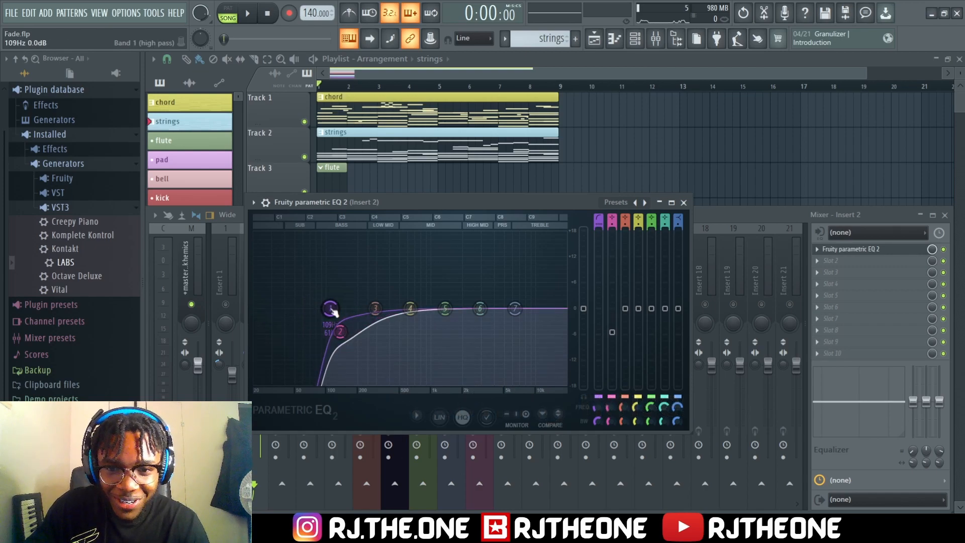
key(space)
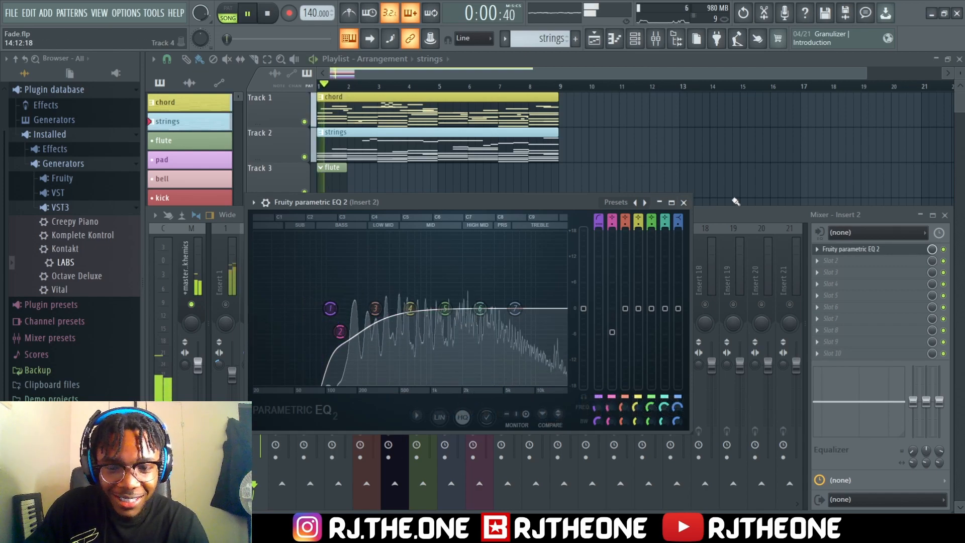
key(space)
click(684, 202)
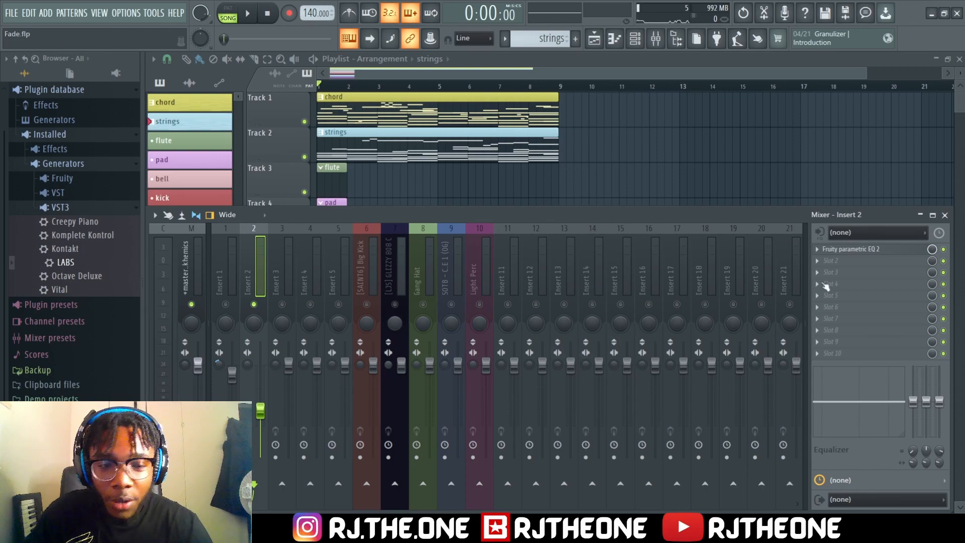
Audition the soloed strings, unsolo insert 2 and lower its volume slightly while the piano and strings play together
click(944, 215)
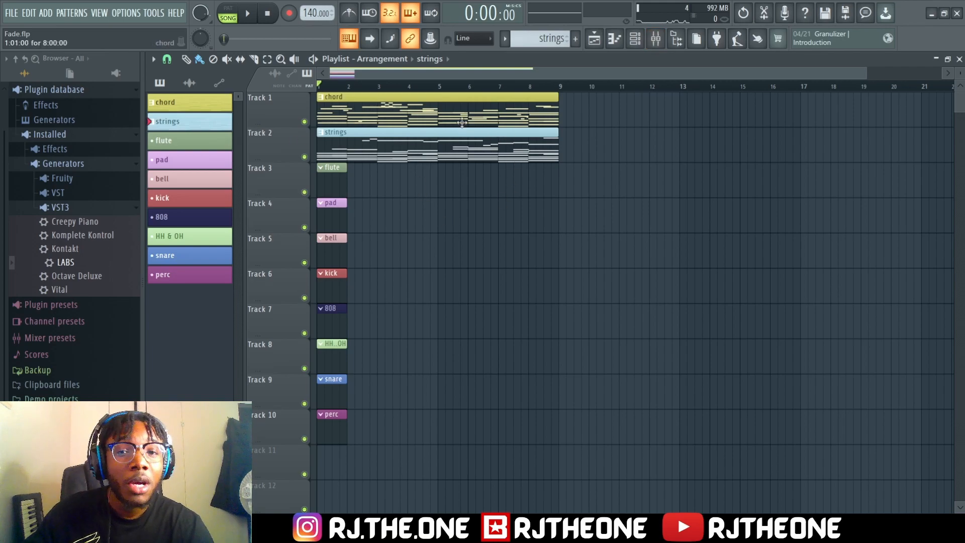
click(656, 40)
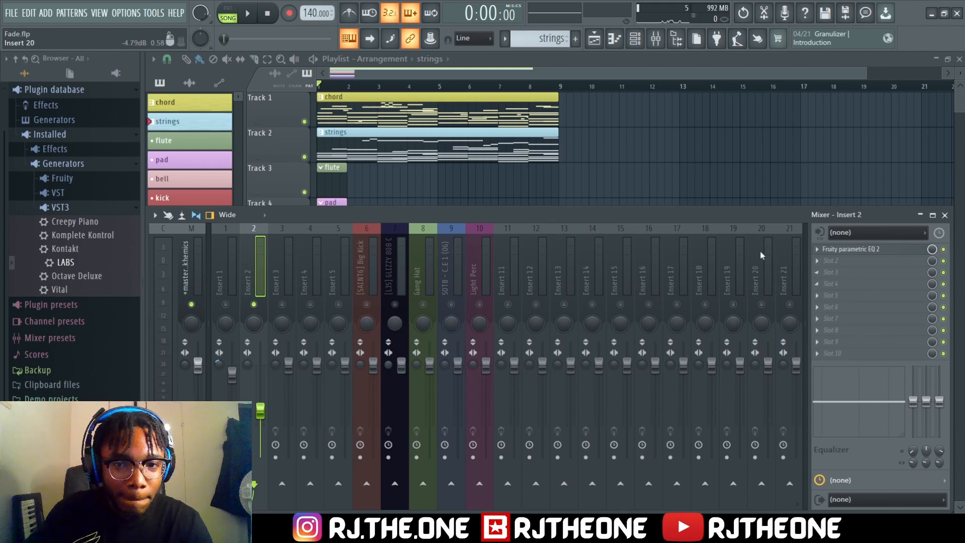
key(space)
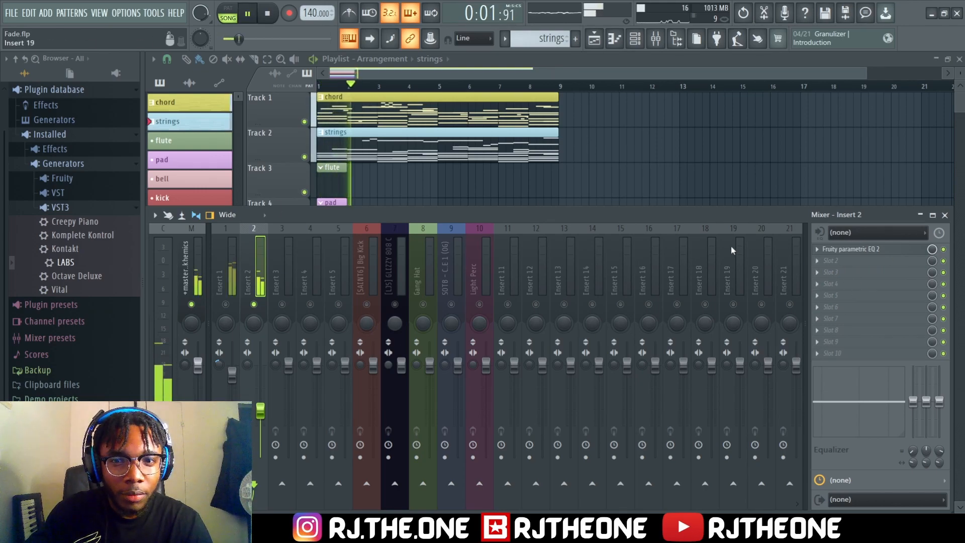
key(space)
right_click(256, 304)
key(space)
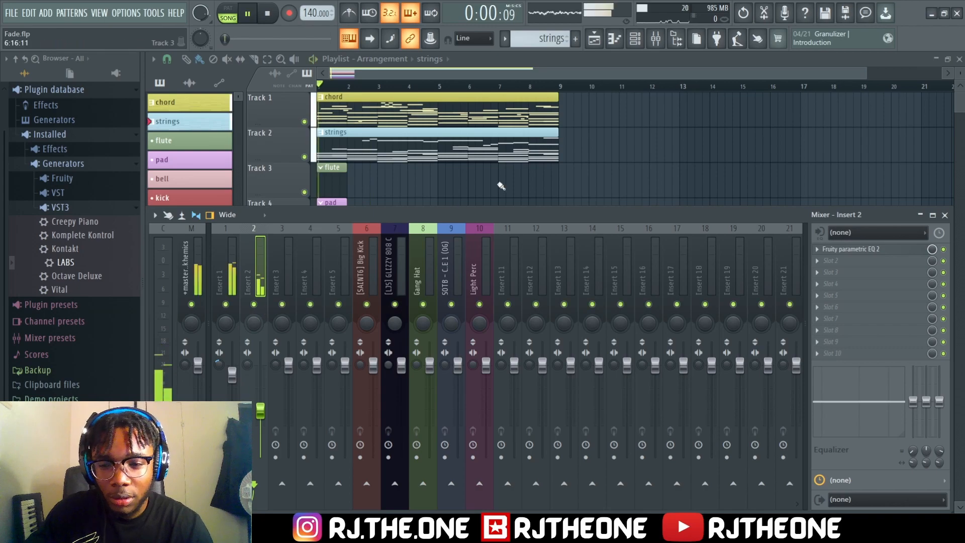
drag(261, 411, 260, 414)
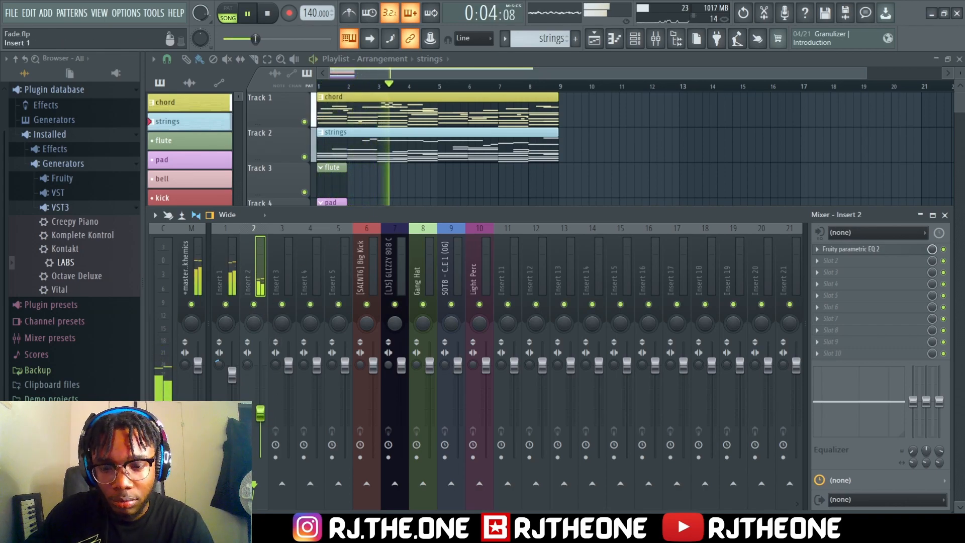
key(space)
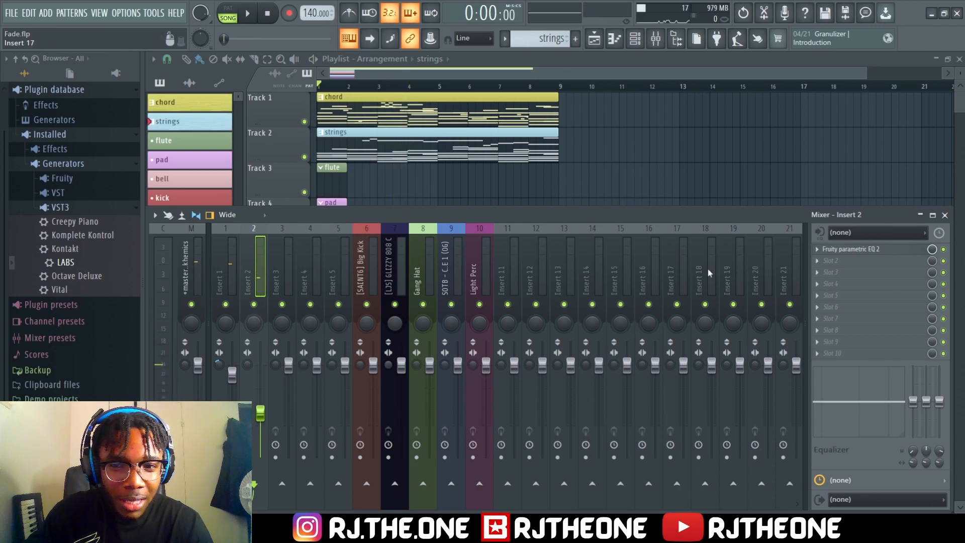
Turn band 7 of insert 2's EQ into a low-pass and raise its cutoff above 6.6 kHz while listening to the playback
click(848, 251)
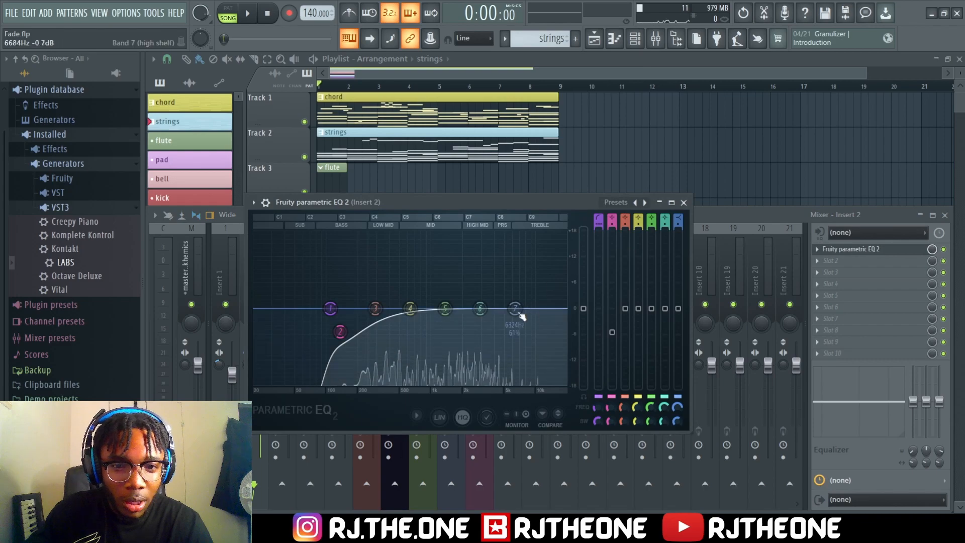
mouse_move(517, 312)
mouse_down()
mouse_move(512, 341)
mouse_move(517, 312)
mouse_up()
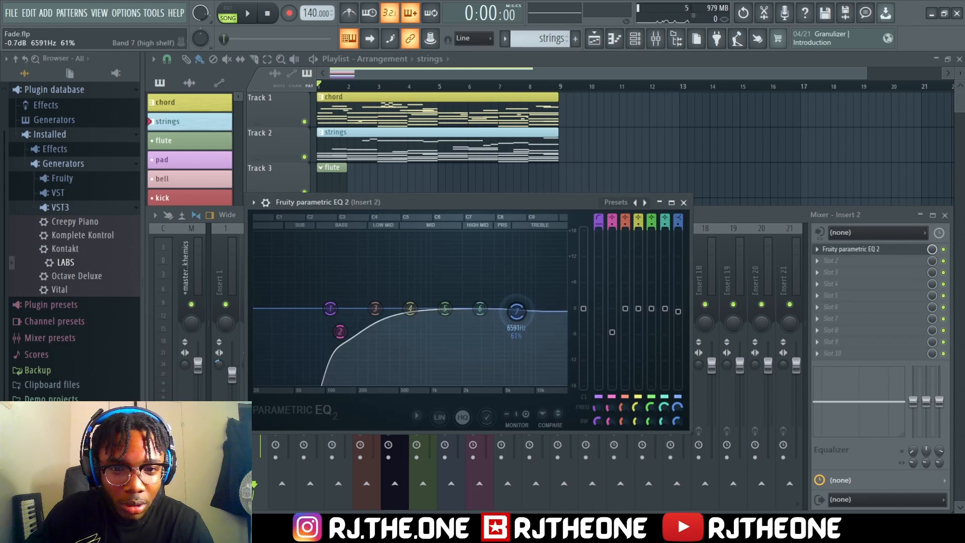
drag(678, 218, 677, 245)
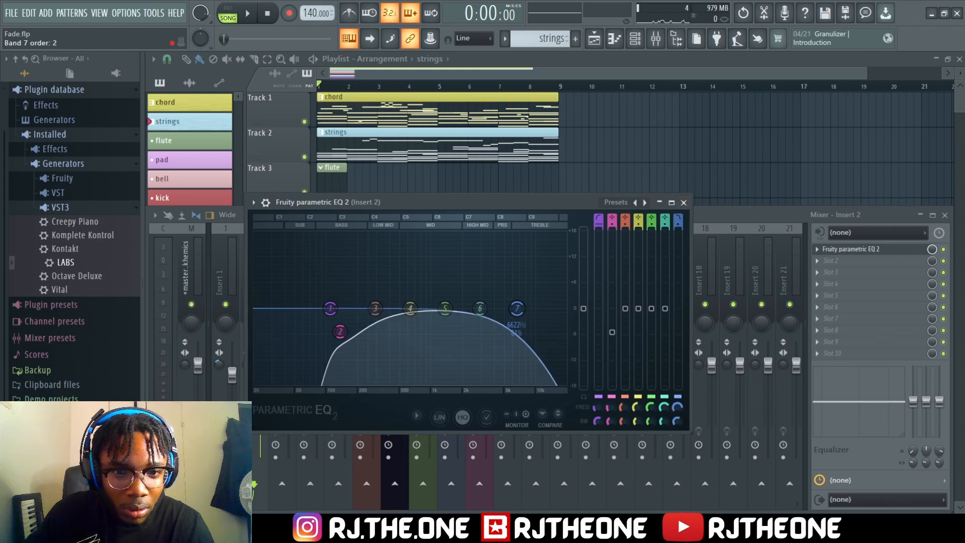
key(space)
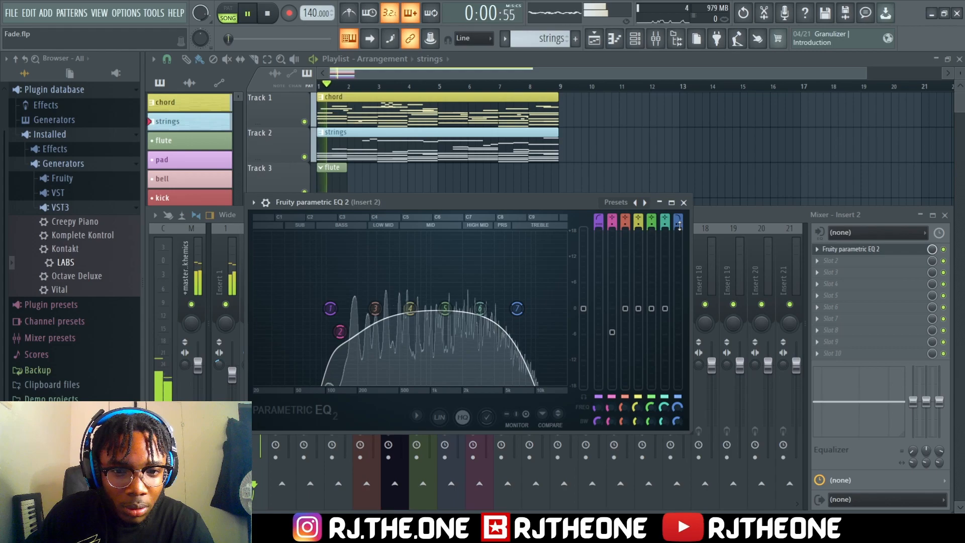
drag(517, 308, 540, 309)
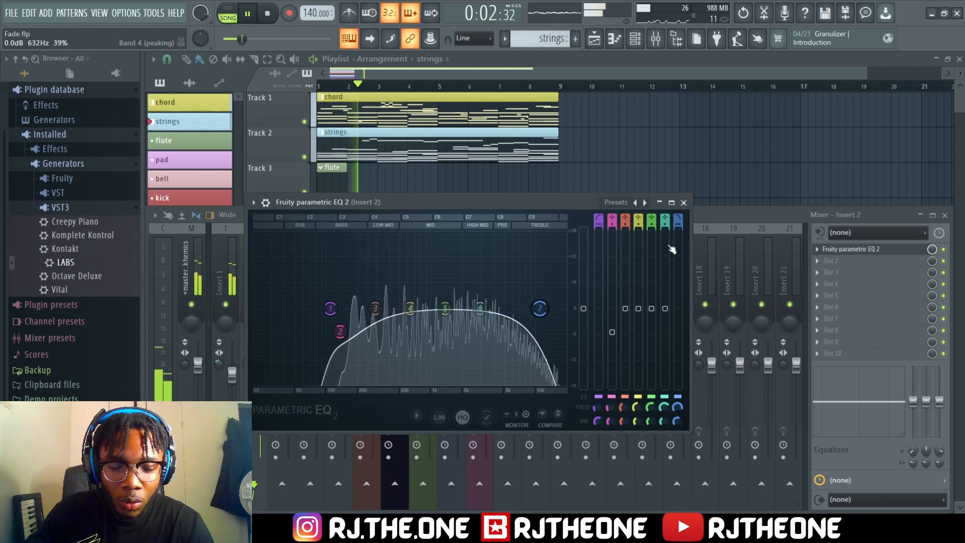
click(684, 202)
key(space)
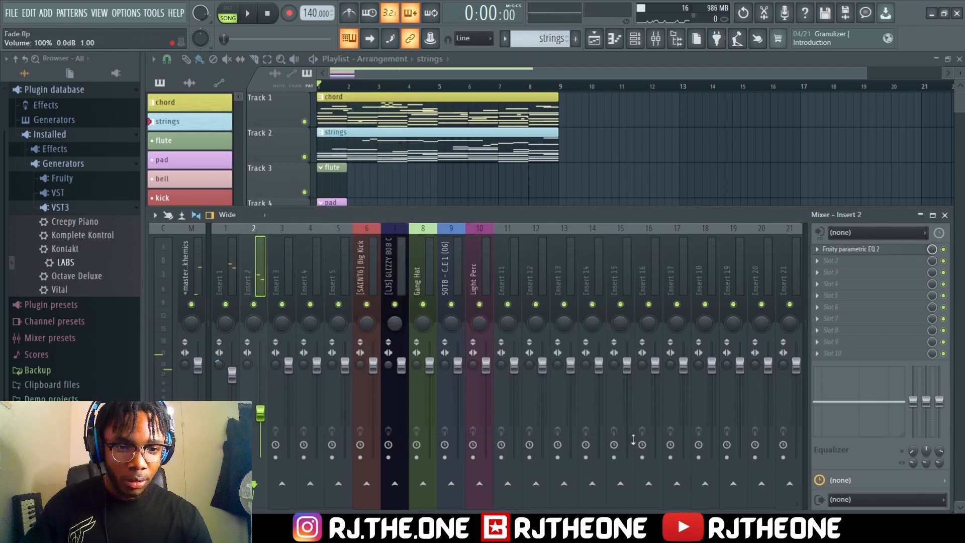
Close the mixer and open the pad's LABS #2 instrument from the channel rack
key(F9)
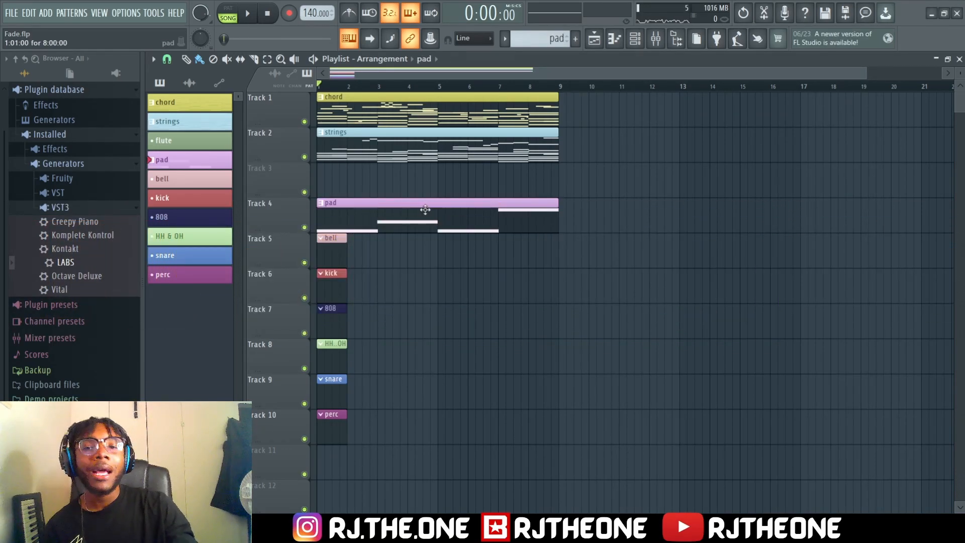
click(655, 39)
click(655, 39)
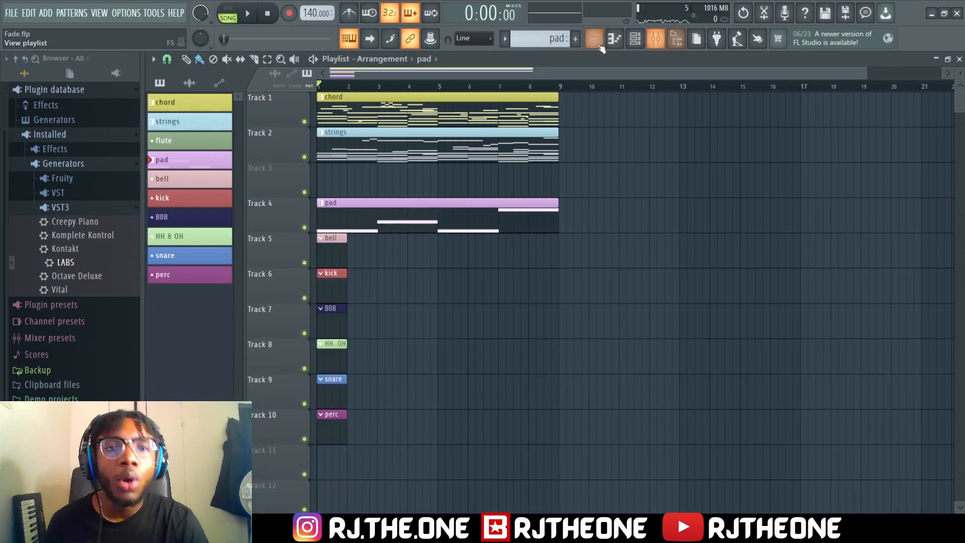
click(634, 39)
click(241, 128)
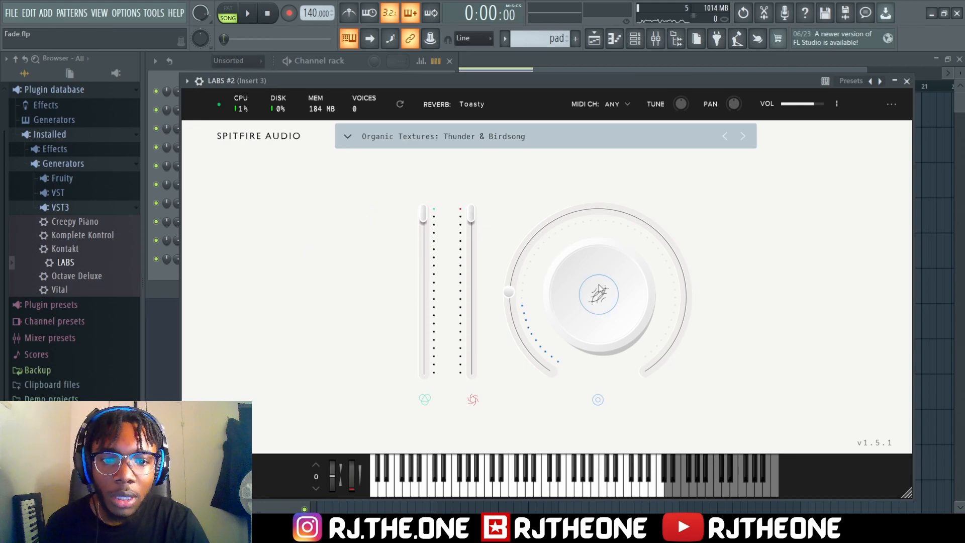
Raise the reverb of the pad's Thunder & Birdsong preset, close the instrument and play insert 3 soloed in the mixer
drag(509, 292, 518, 257)
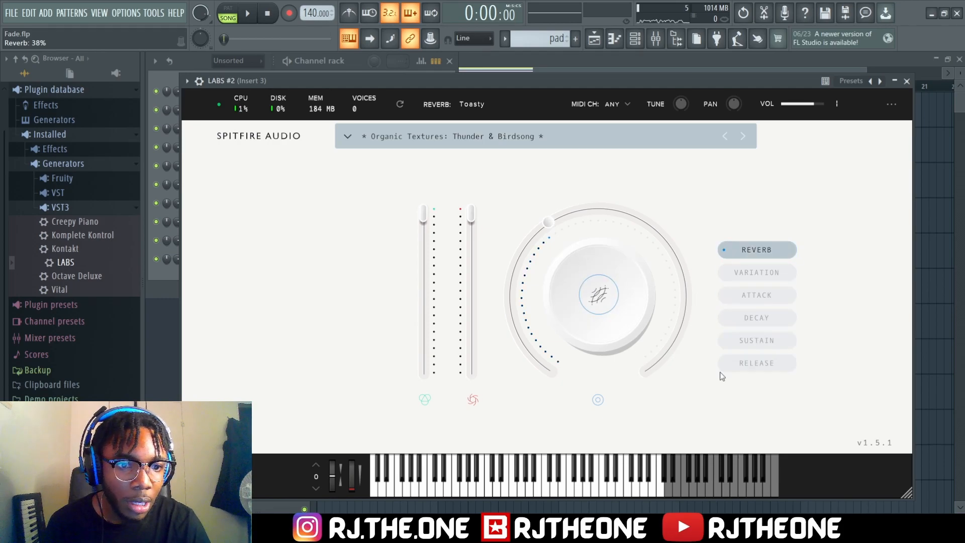
click(907, 81)
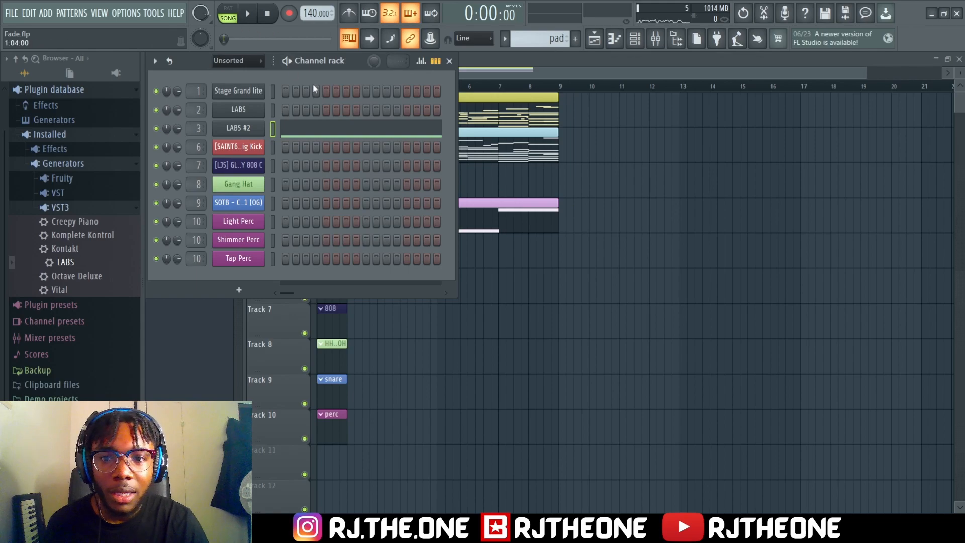
key(F9)
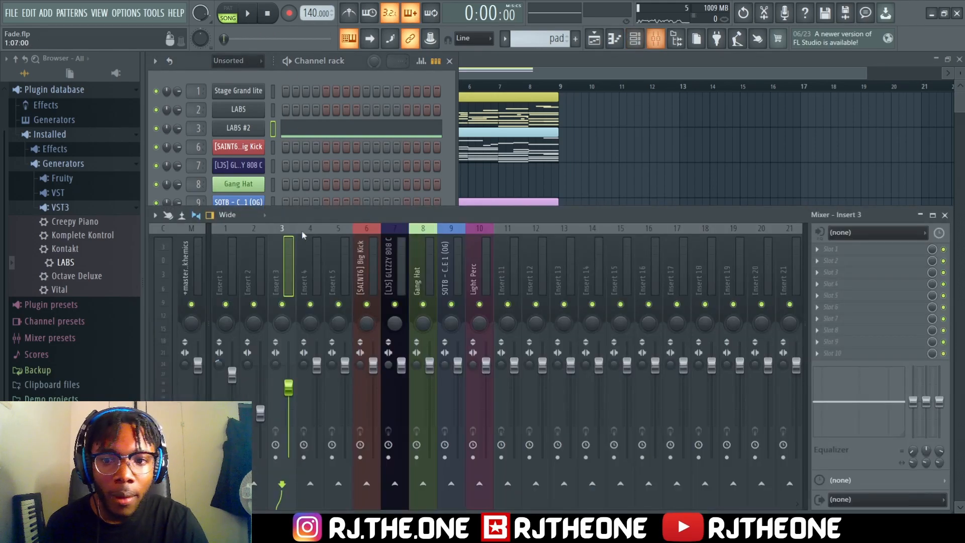
key(space)
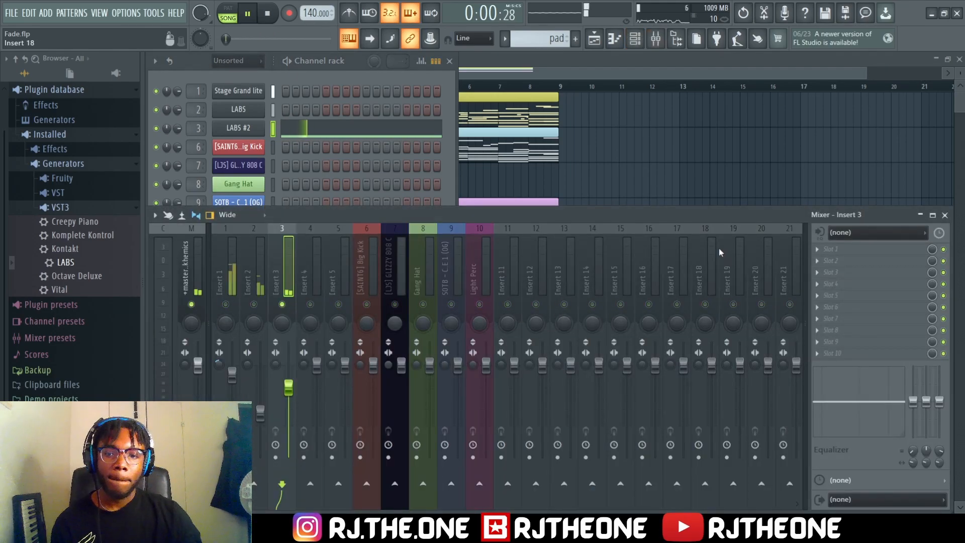
Open the pad pattern in the piano roll and review its notes from bar 1 during playback
click(654, 177)
right_click(670, 181)
key(F6)
double_click(492, 226)
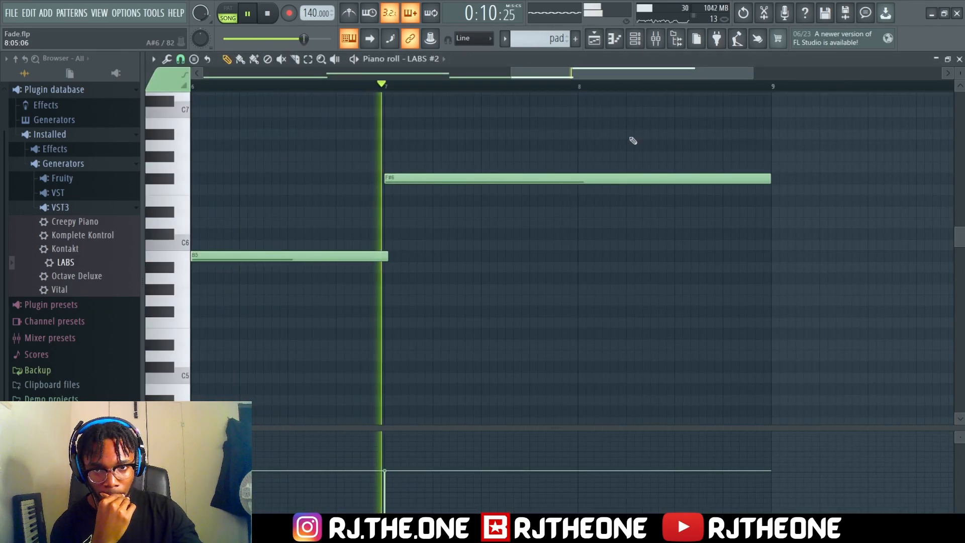
drag(722, 75, 651, 79)
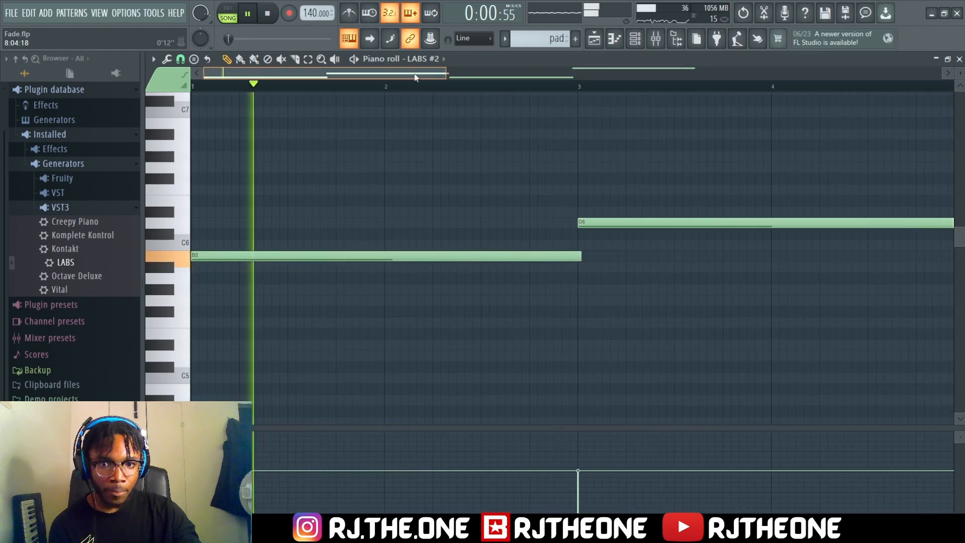
key(space)
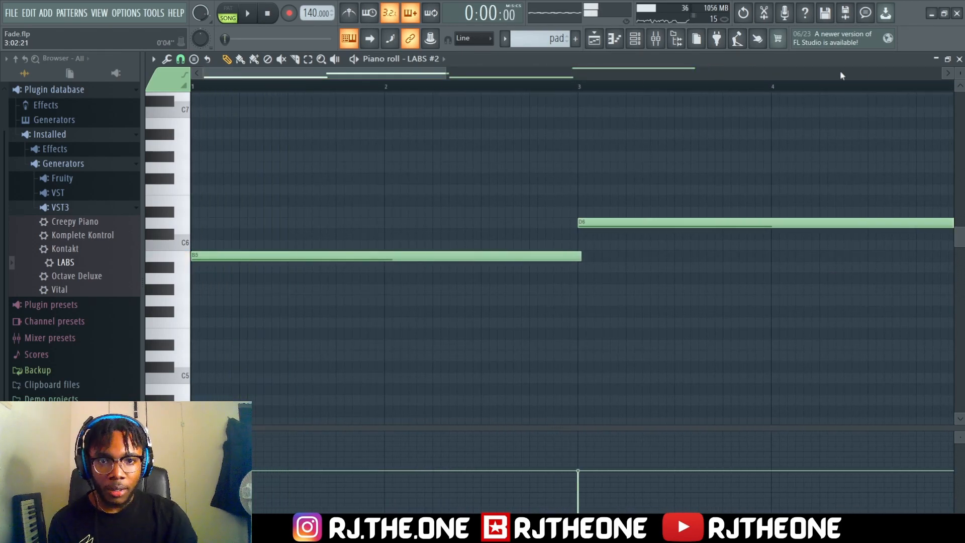
Audition the pad together with the piano and strings in the mixer, then return to the playlist
click(656, 40)
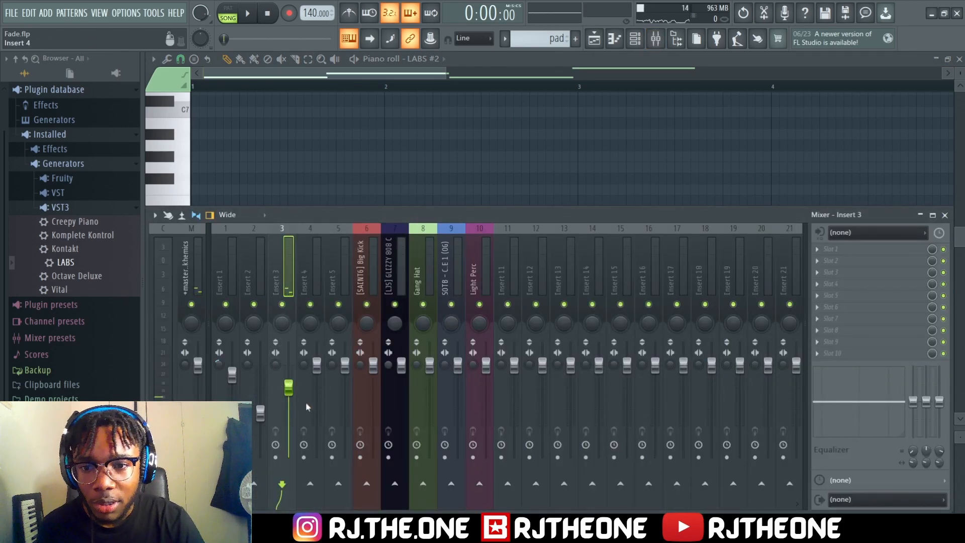
key(space)
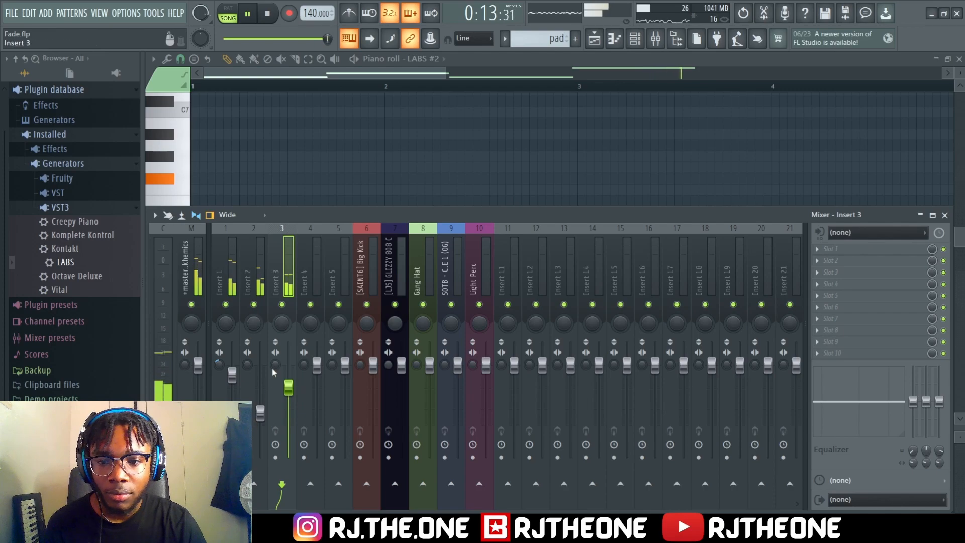
key(space)
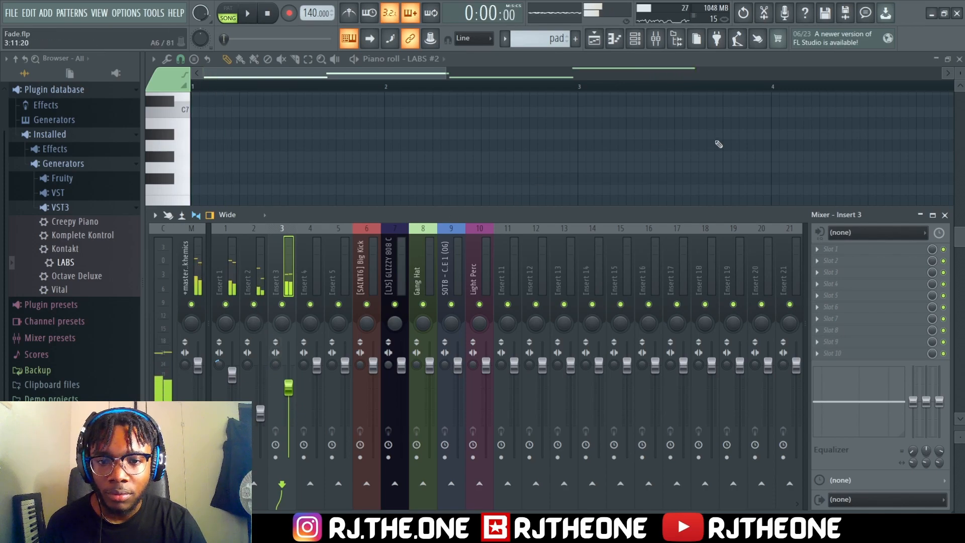
click(959, 59)
click(705, 192)
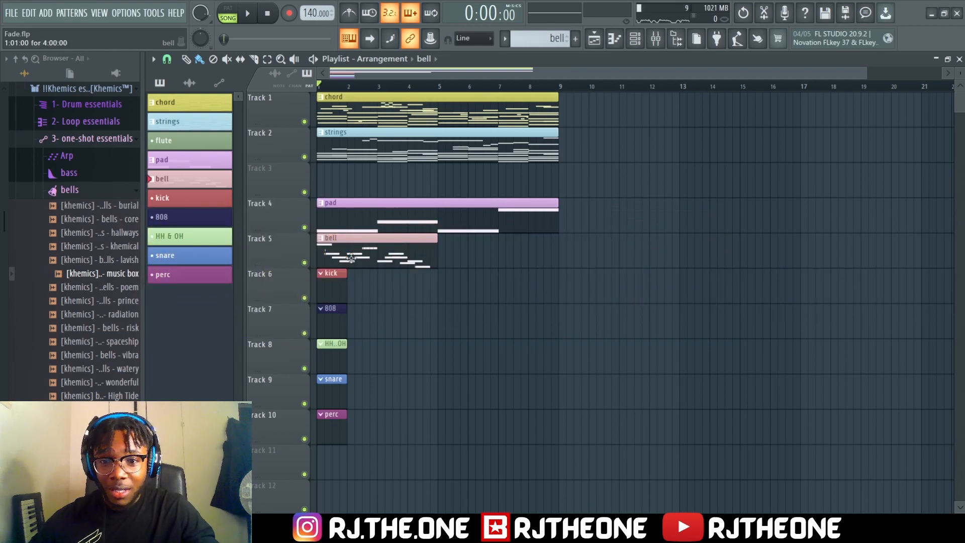
Open the bell pattern's music box notes in the piano roll, solo insert 4 and audition the melody
double_click(410, 255)
drag(645, 78, 367, 78)
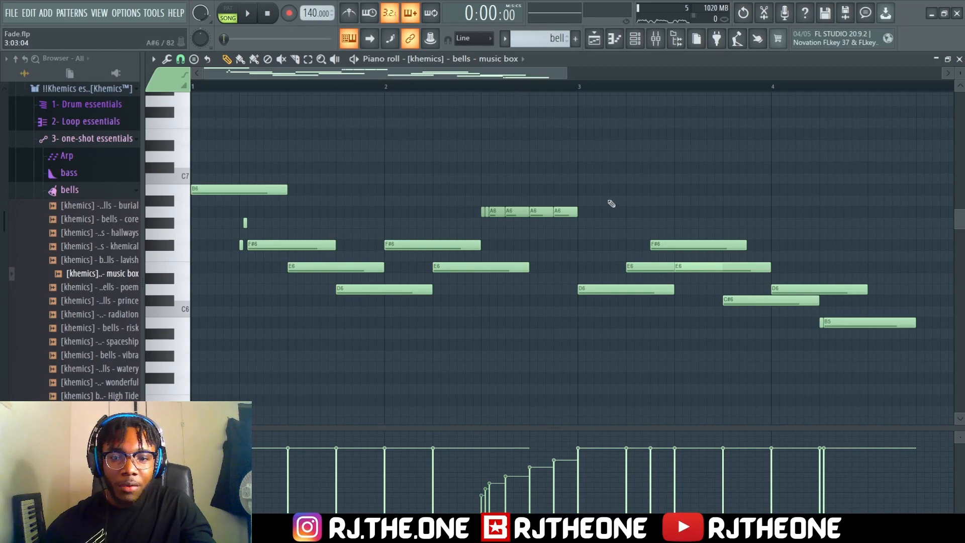
click(655, 38)
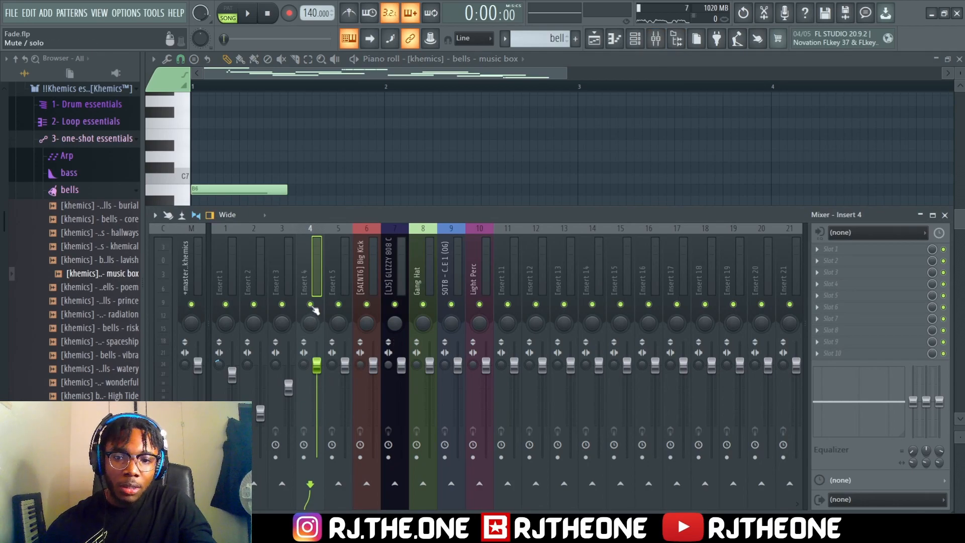
key(space)
key(F9)
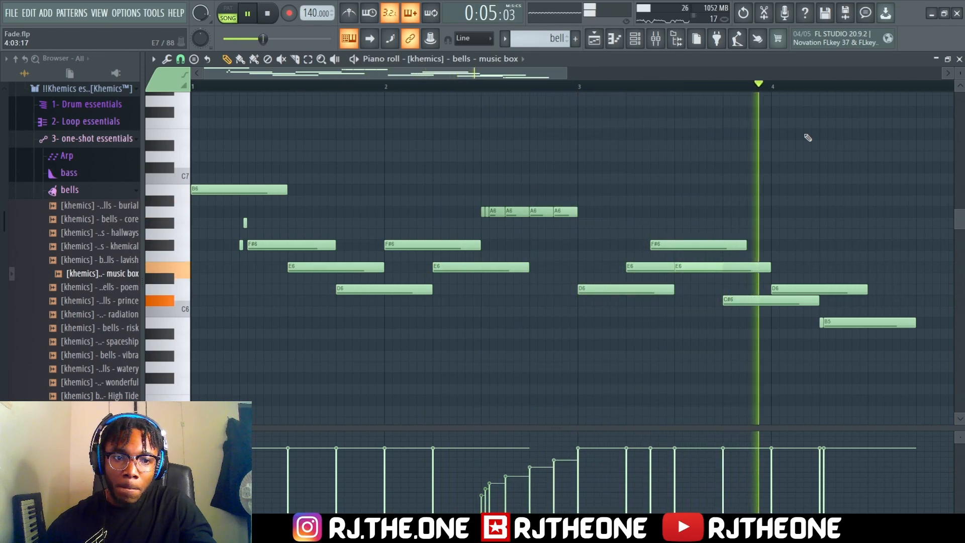
key(space)
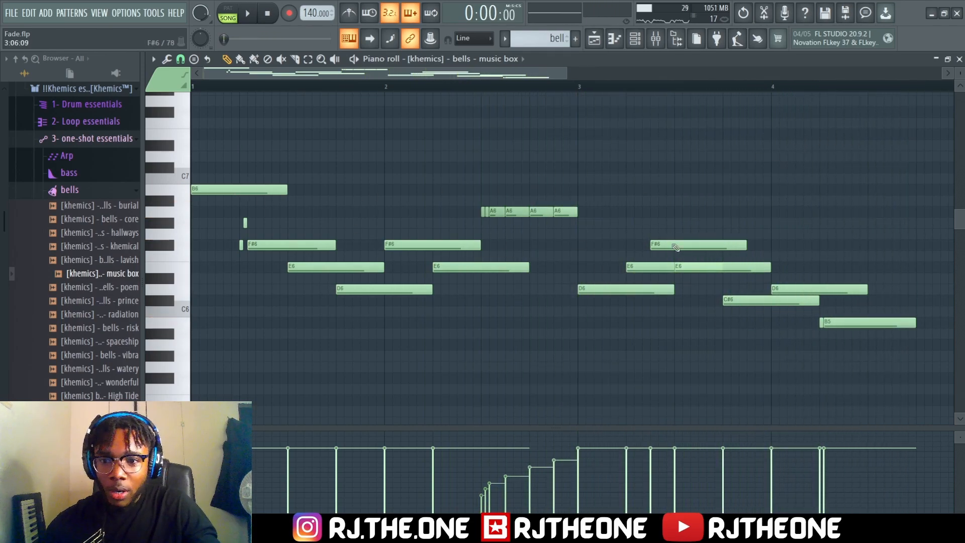
Look through the installed VST and VST3 generators in the plugin database, then collapse the database
scroll(75, 292, up, 3)
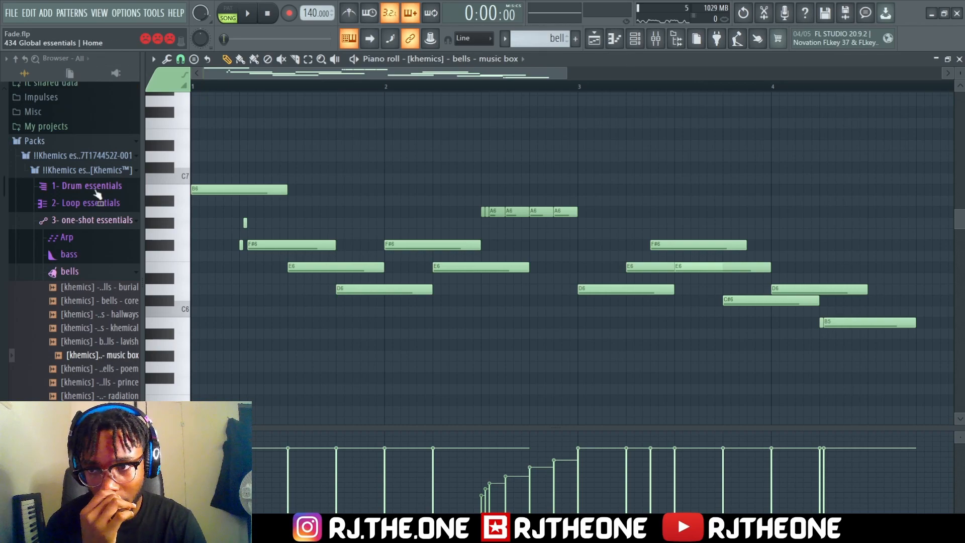
scroll(92, 189, up, 6)
click(63, 124)
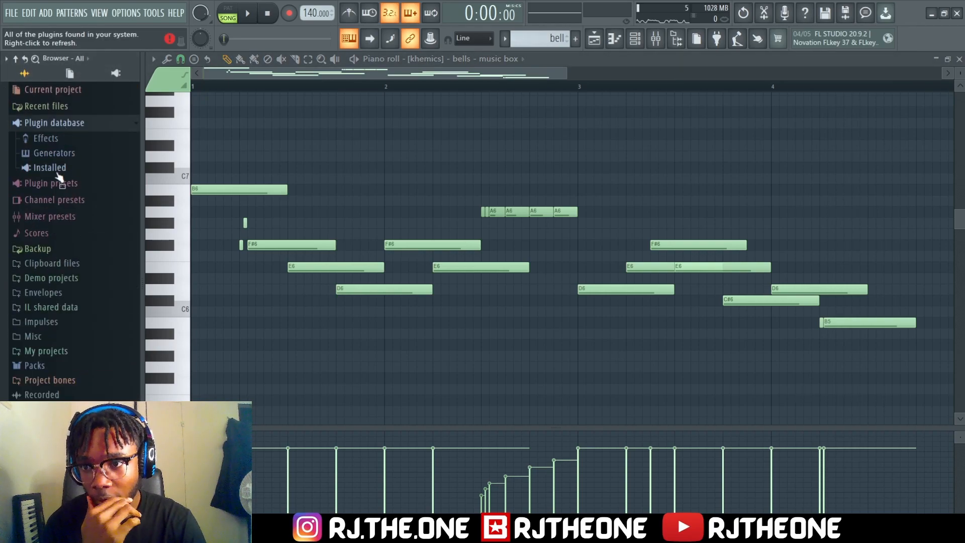
click(55, 168)
click(63, 197)
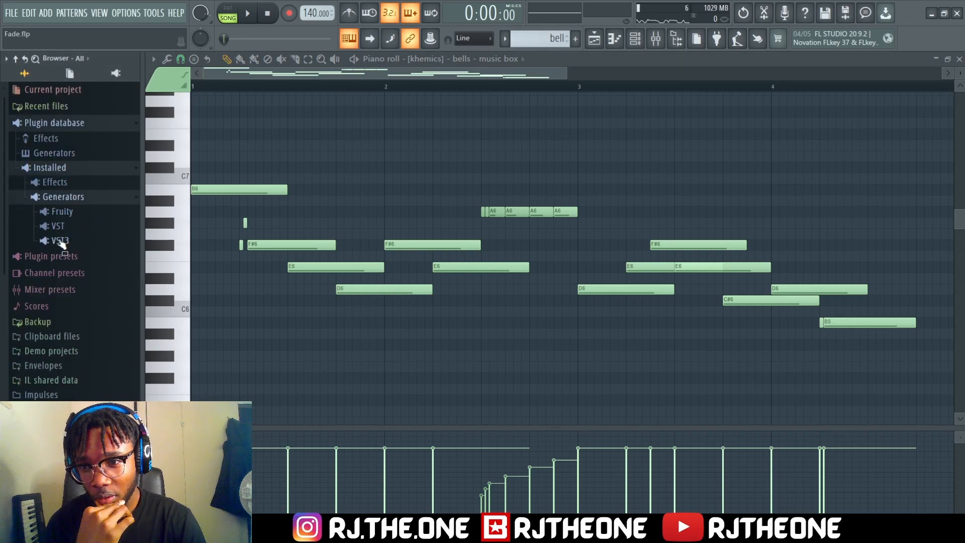
click(59, 226)
click(61, 228)
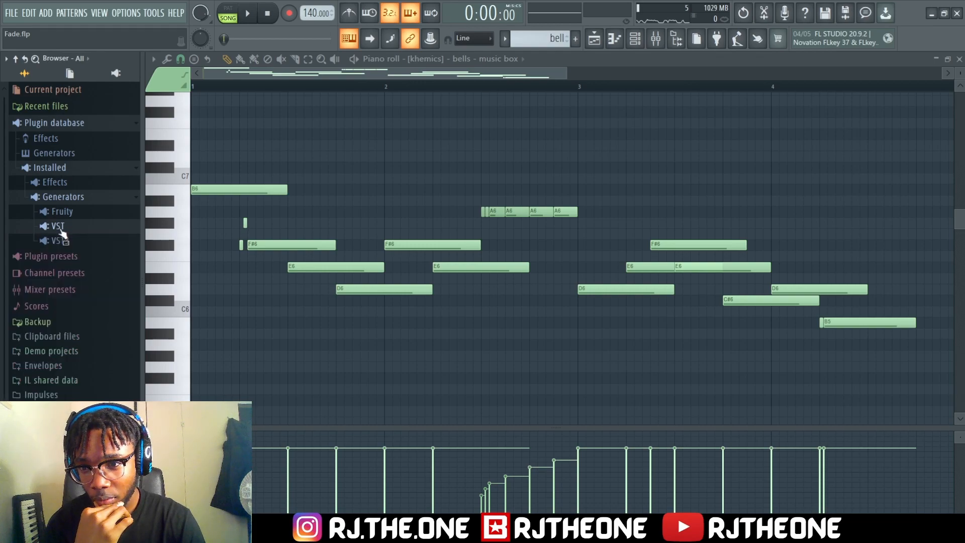
click(58, 242)
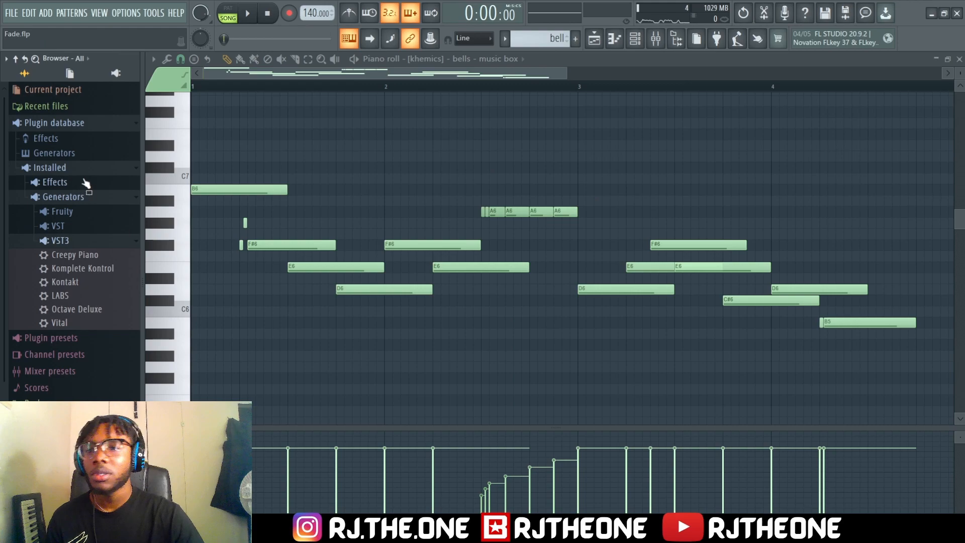
click(70, 123)
Unsolo insert 4 and audition the bell melody together with the other instruments
click(655, 38)
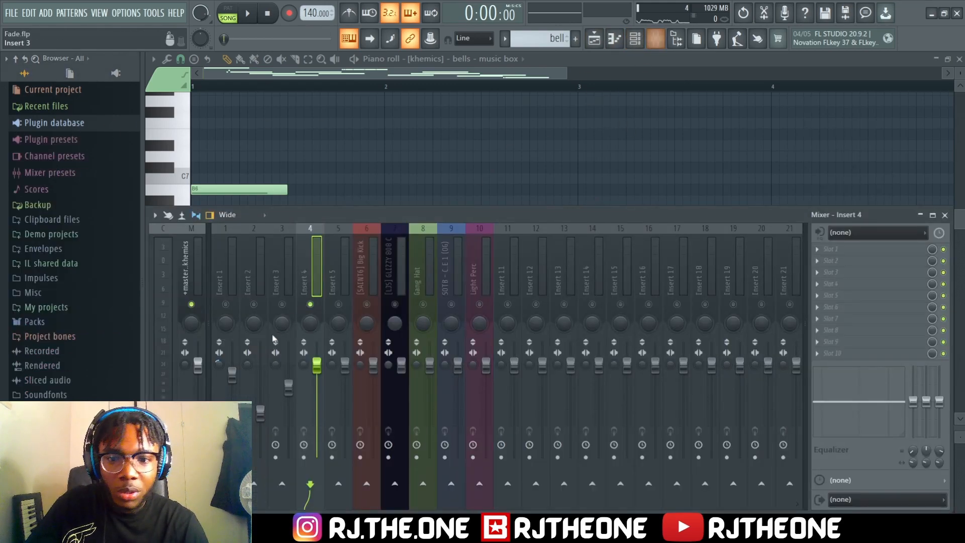
right_click(310, 304)
key(F9)
key(space)
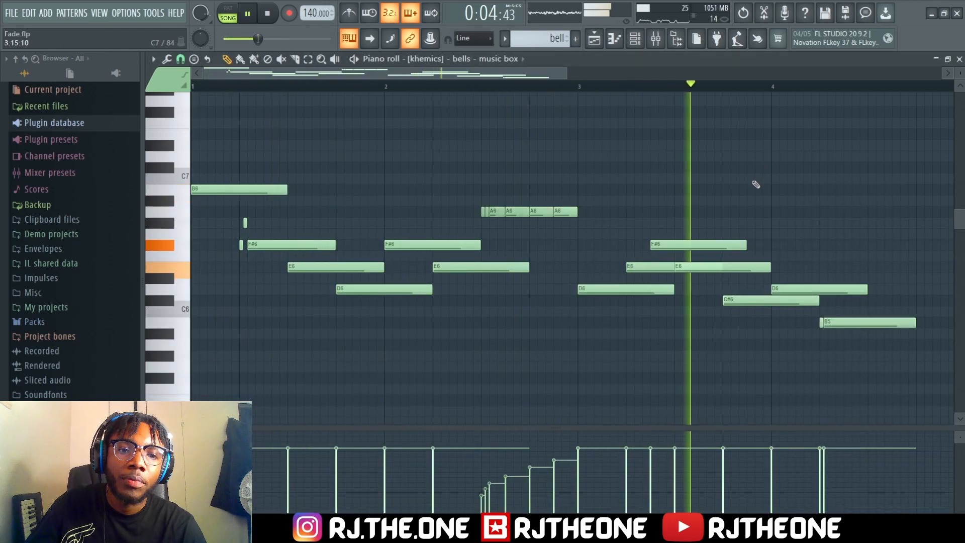
key(space)
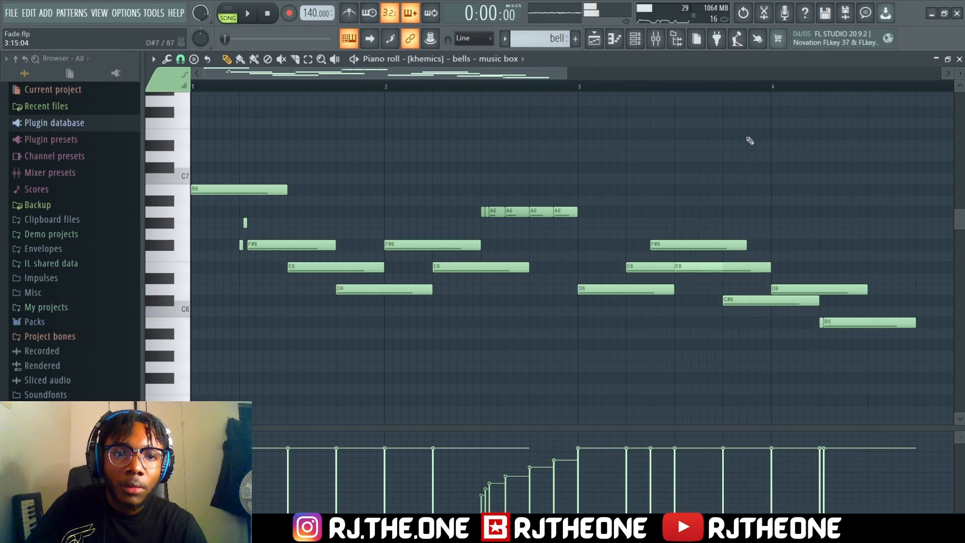
Add Fruity Reeverb 2 to insert 4 with the dry level lowered and wet level at 101%, and reduce the insert's volume during playback
click(655, 38)
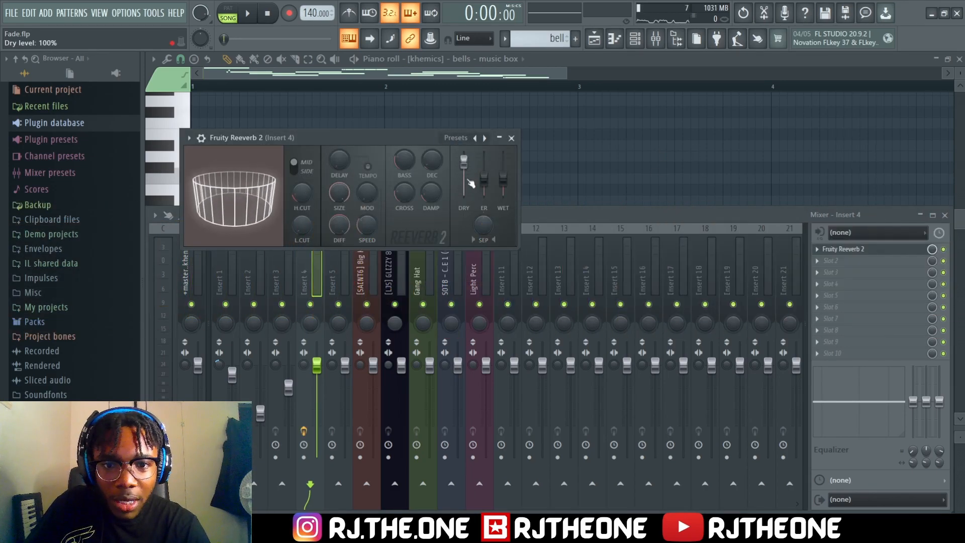
drag(463, 168, 463, 171)
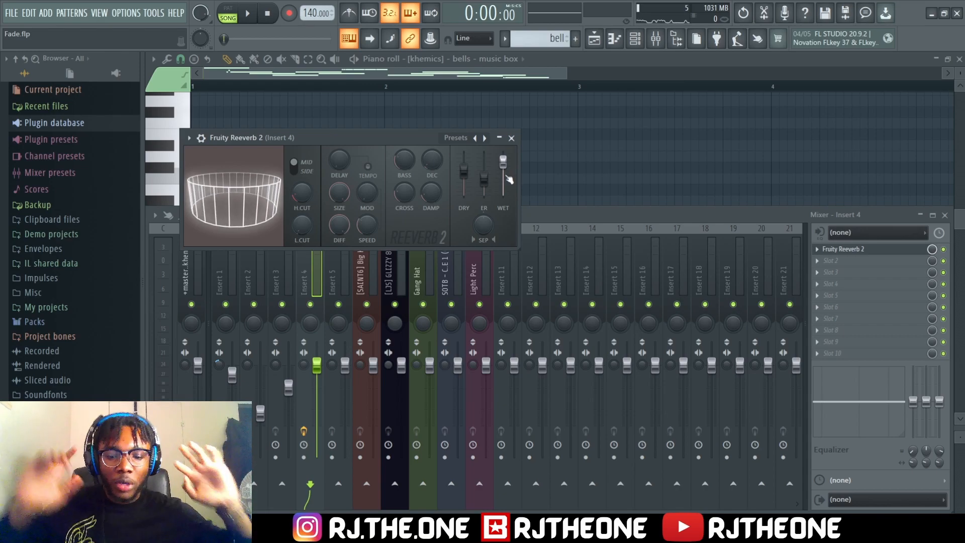
key(space)
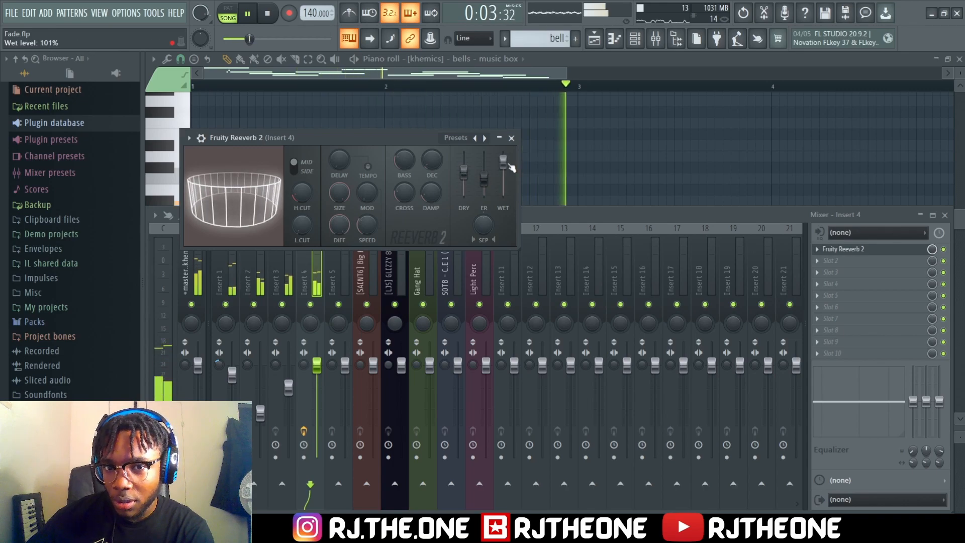
drag(427, 162, 426, 168)
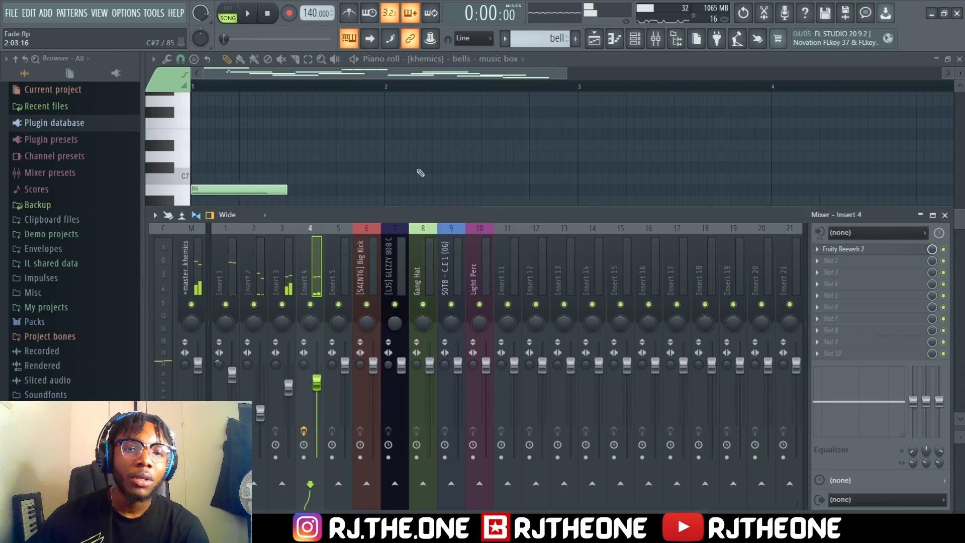
Close the mixer and play the full arrangement with the kick, 808, hats, snare and percussion from the playlist
key(F9)
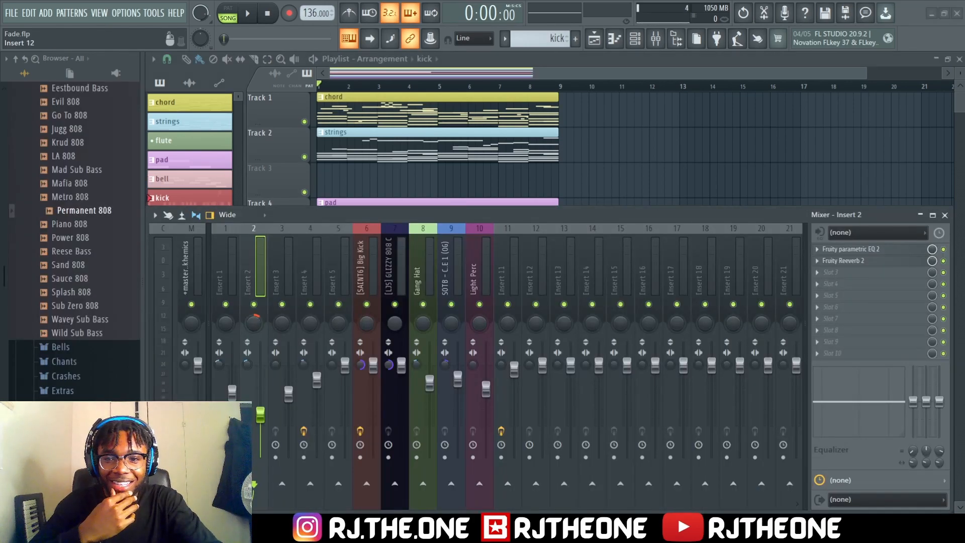
key(F9)
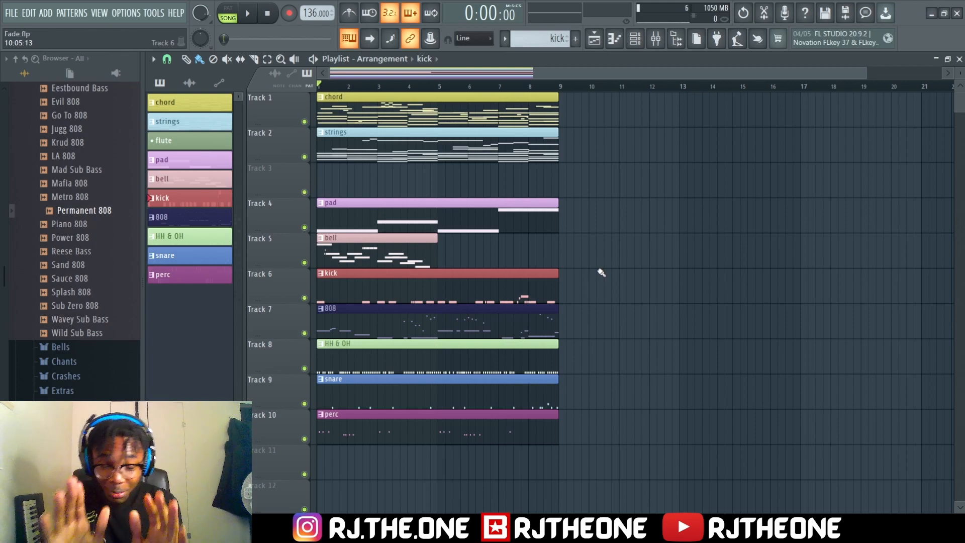
key(space)
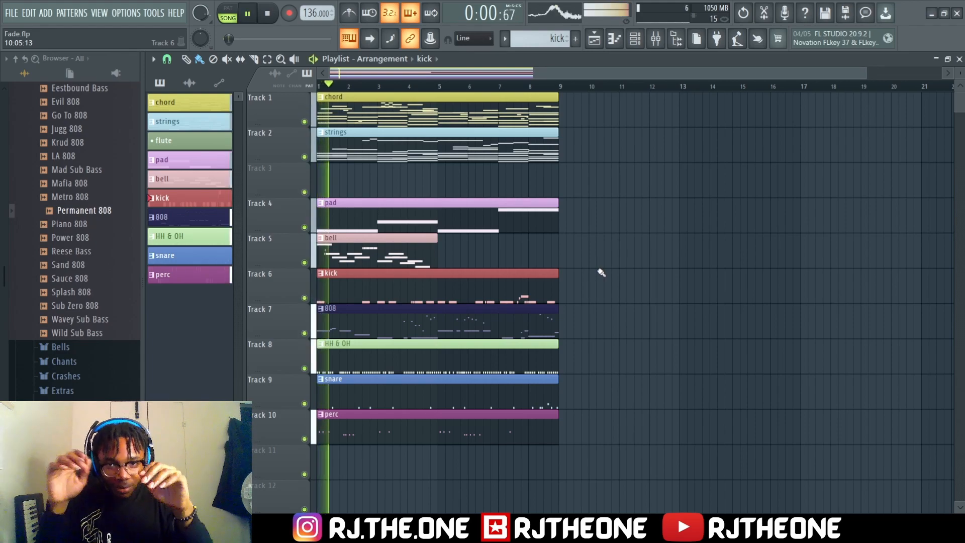